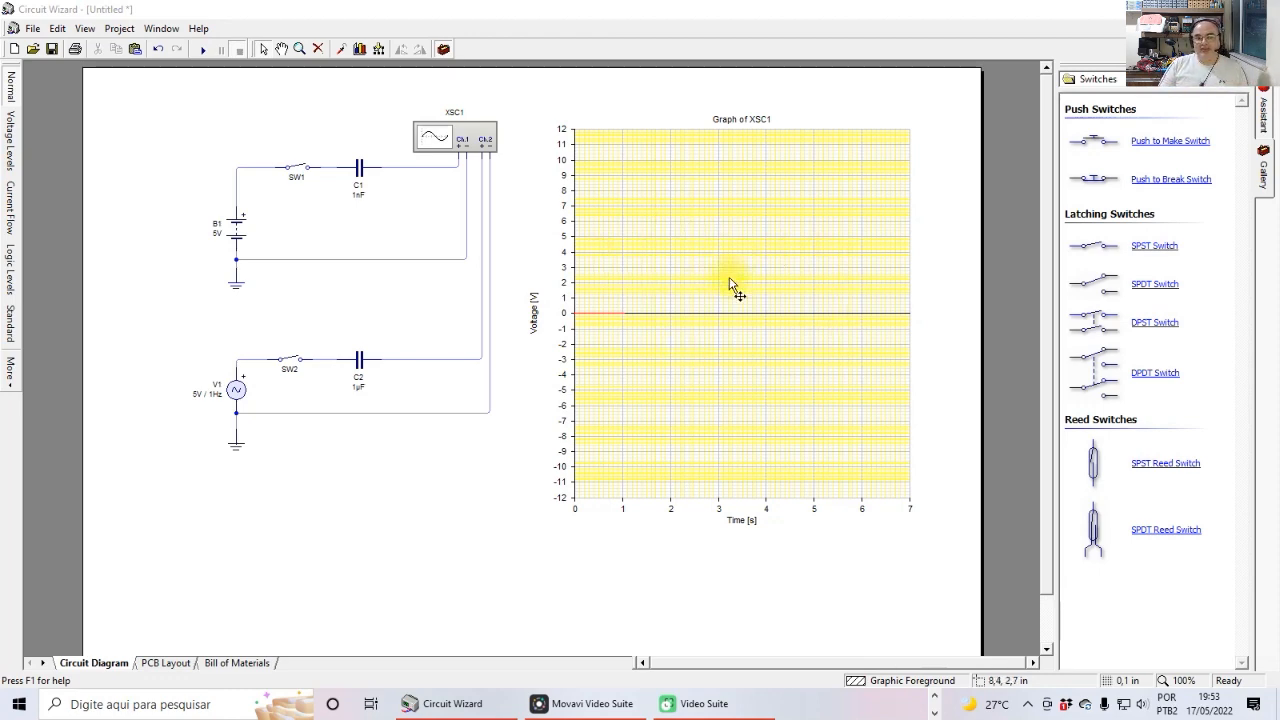
Run the simulation and close switches SW1 and SW2 to plot both capacitor circuits, stopping it after the waveforms are drawn
{"action": "left_click", "coordinate": [206, 50]}
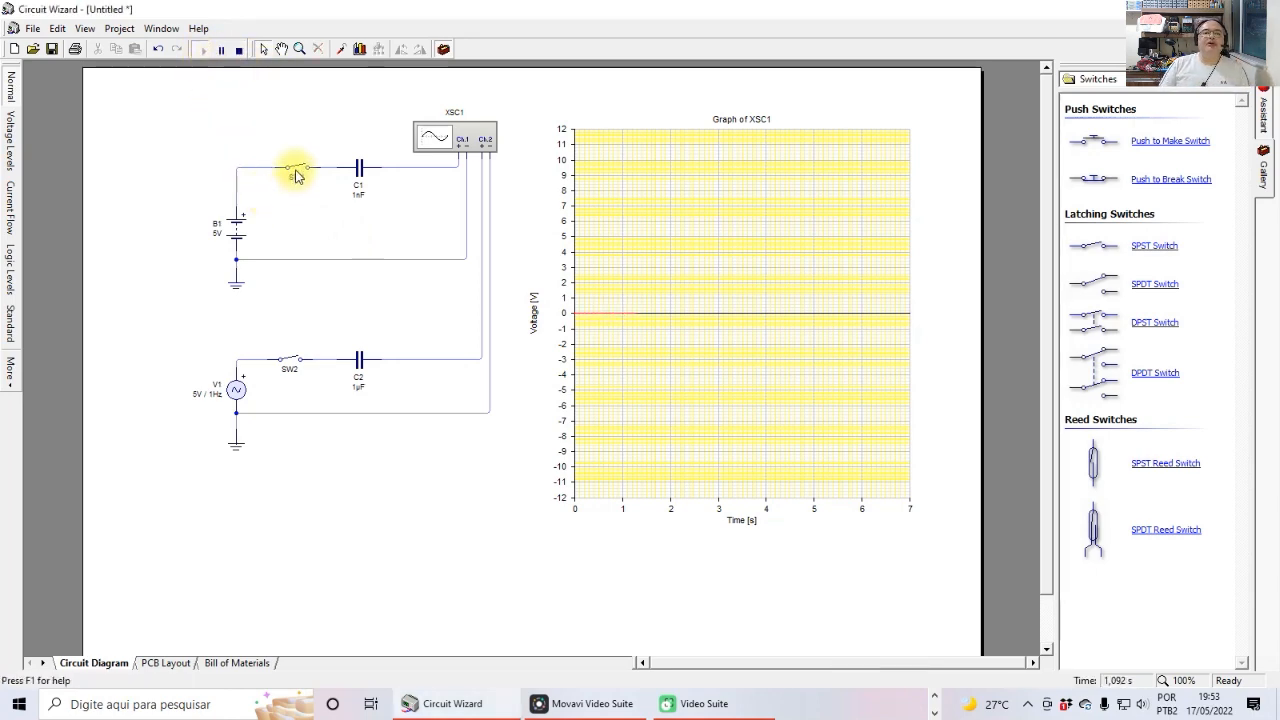
{"action": "left_click", "coordinate": [294, 170]}
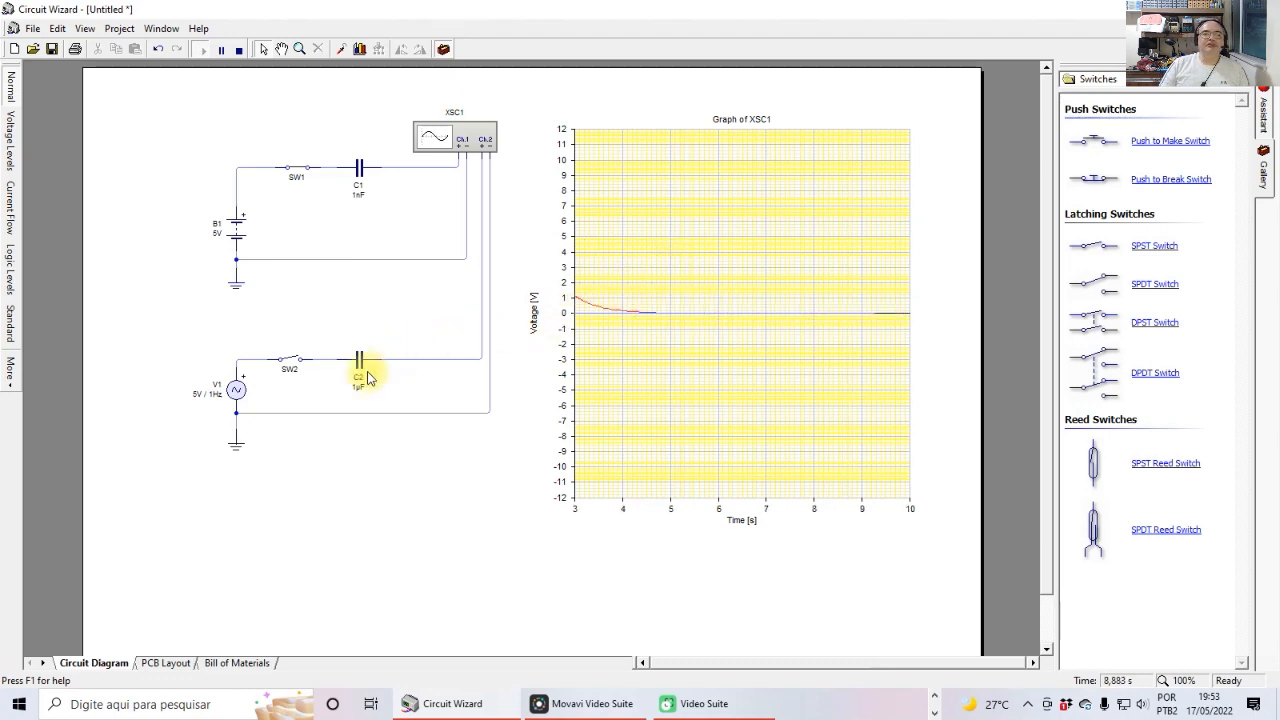
{"action": "left_click", "coordinate": [292, 363]}
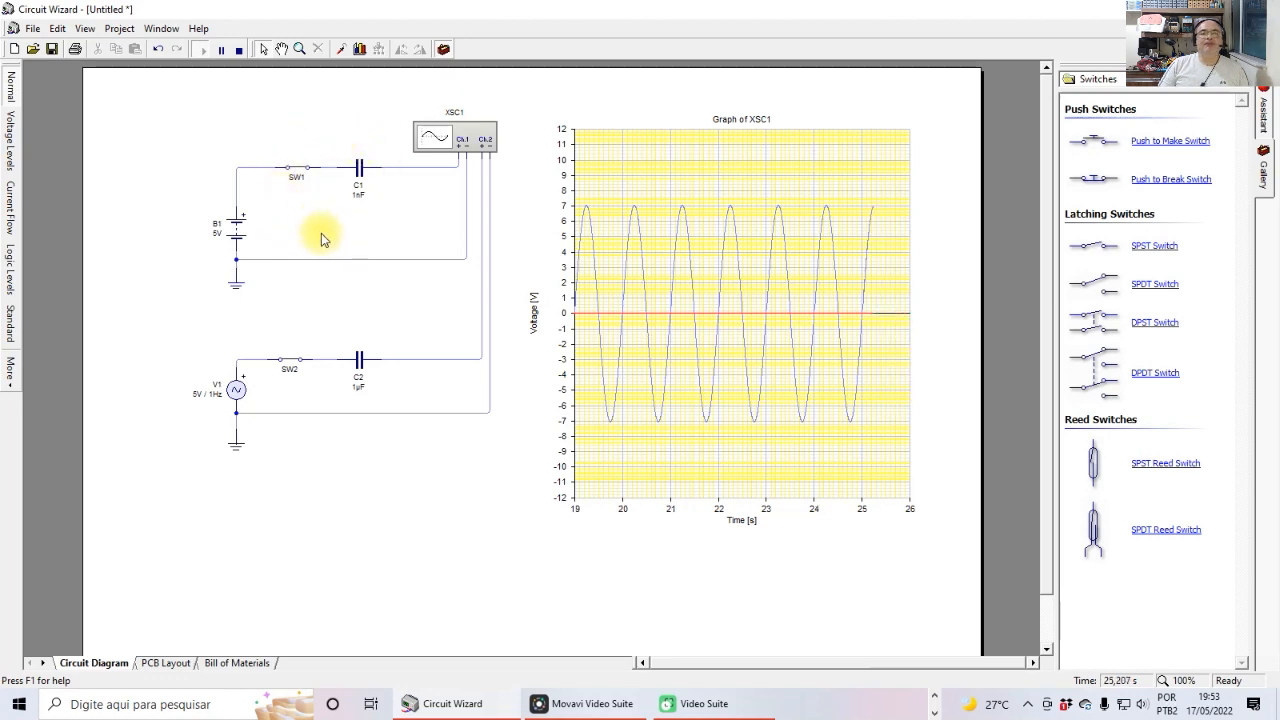
{"action": "left_click", "coordinate": [239, 49]}
Run the simulation again, open switches SW1 and SW2 while it plots, and stop it
{"action": "left_click", "coordinate": [204, 50]}
{"action": "left_click", "coordinate": [292, 168]}
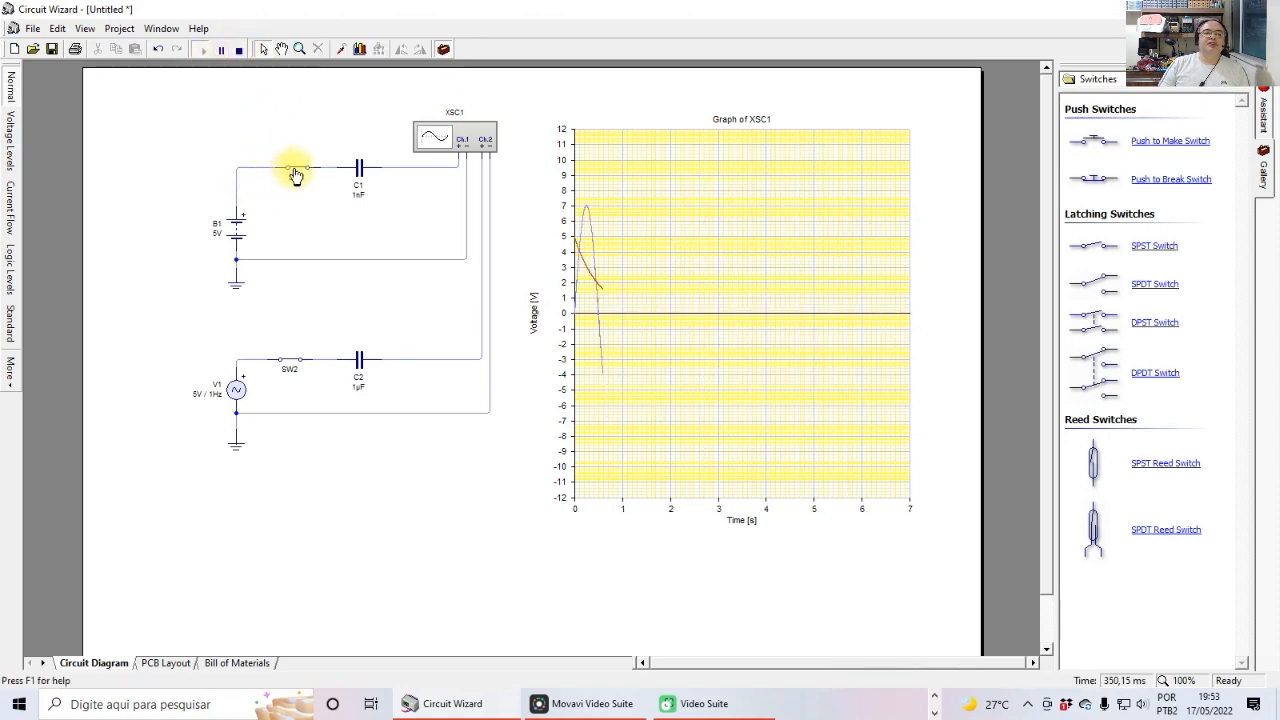
{"action": "left_click", "coordinate": [240, 49]}
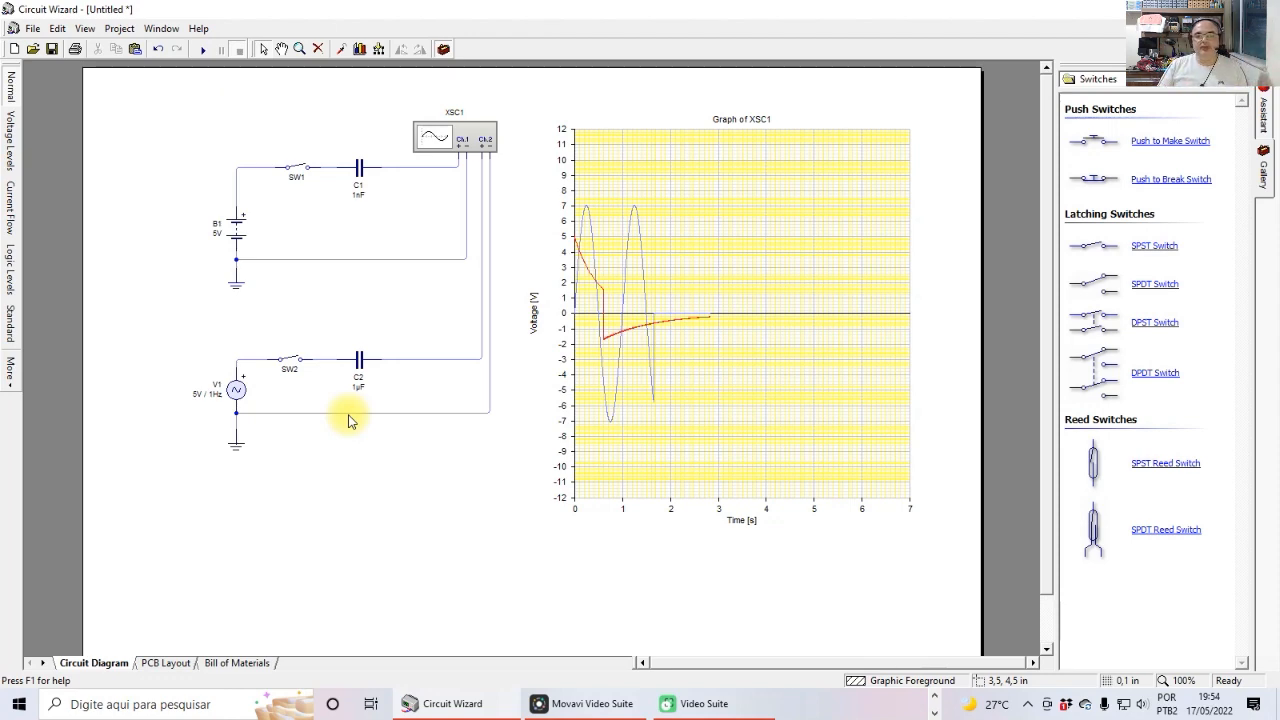
Restart the simulation with only switch SW2 closed to plot the AC circuit's signal, and stop it
{"action": "left_click", "coordinate": [203, 50]}
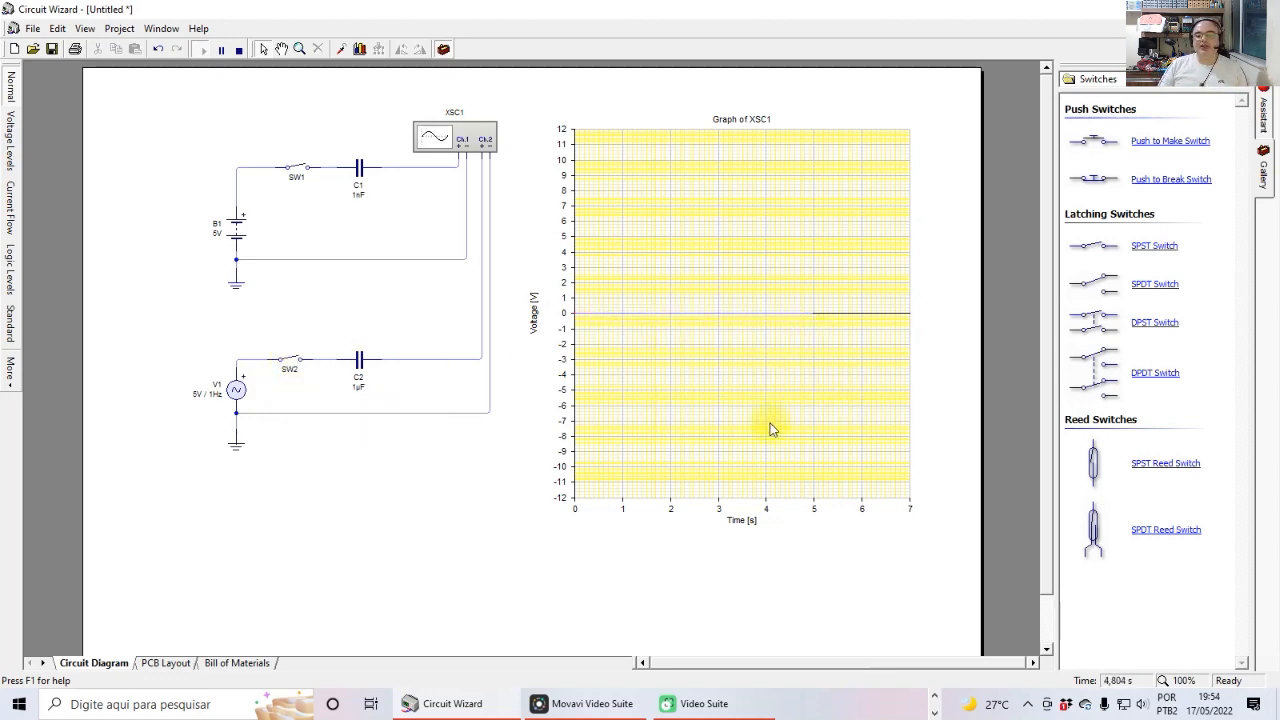
{"action": "left_click", "coordinate": [289, 364]}
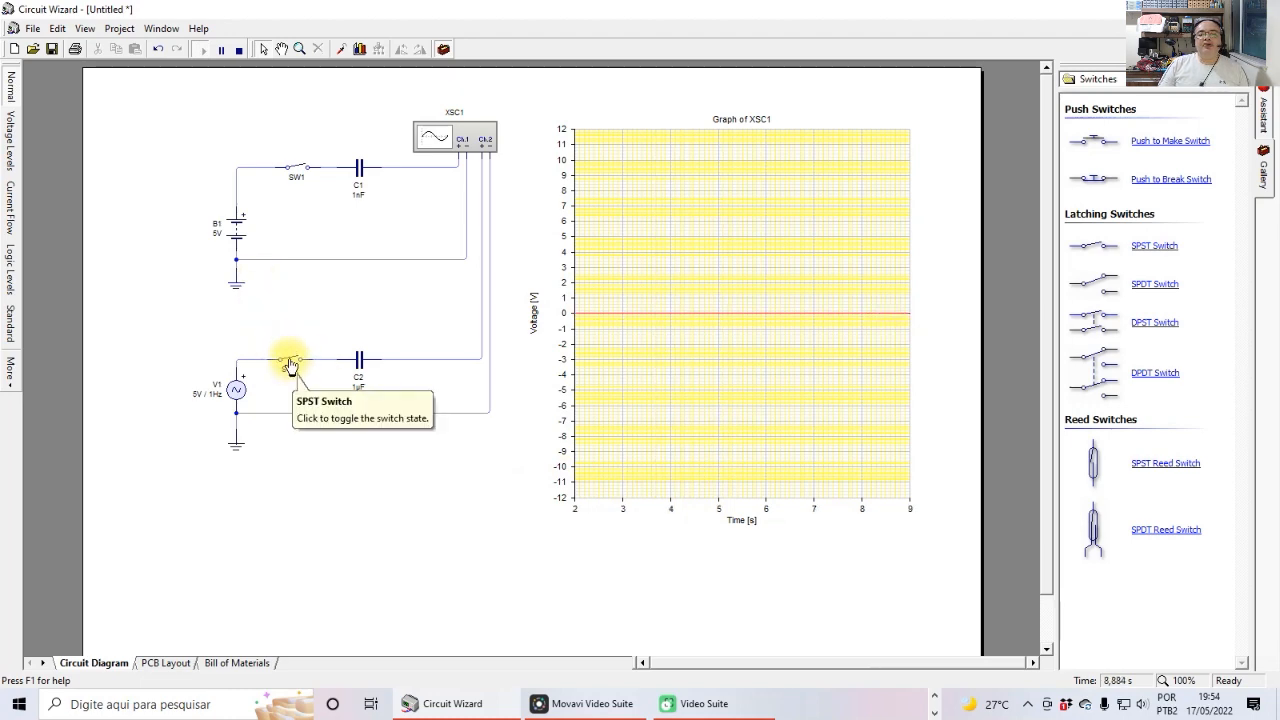
{"action": "left_click", "coordinate": [289, 362]}
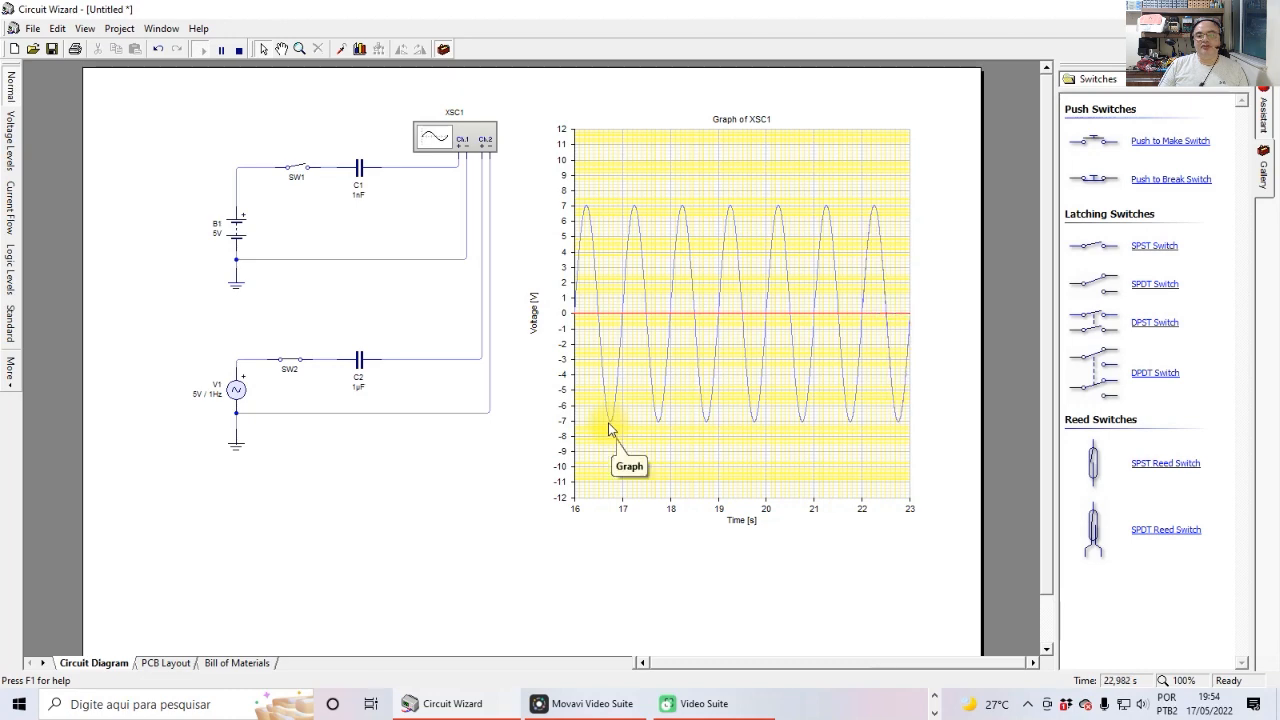
{"action": "left_click", "coordinate": [241, 51]}
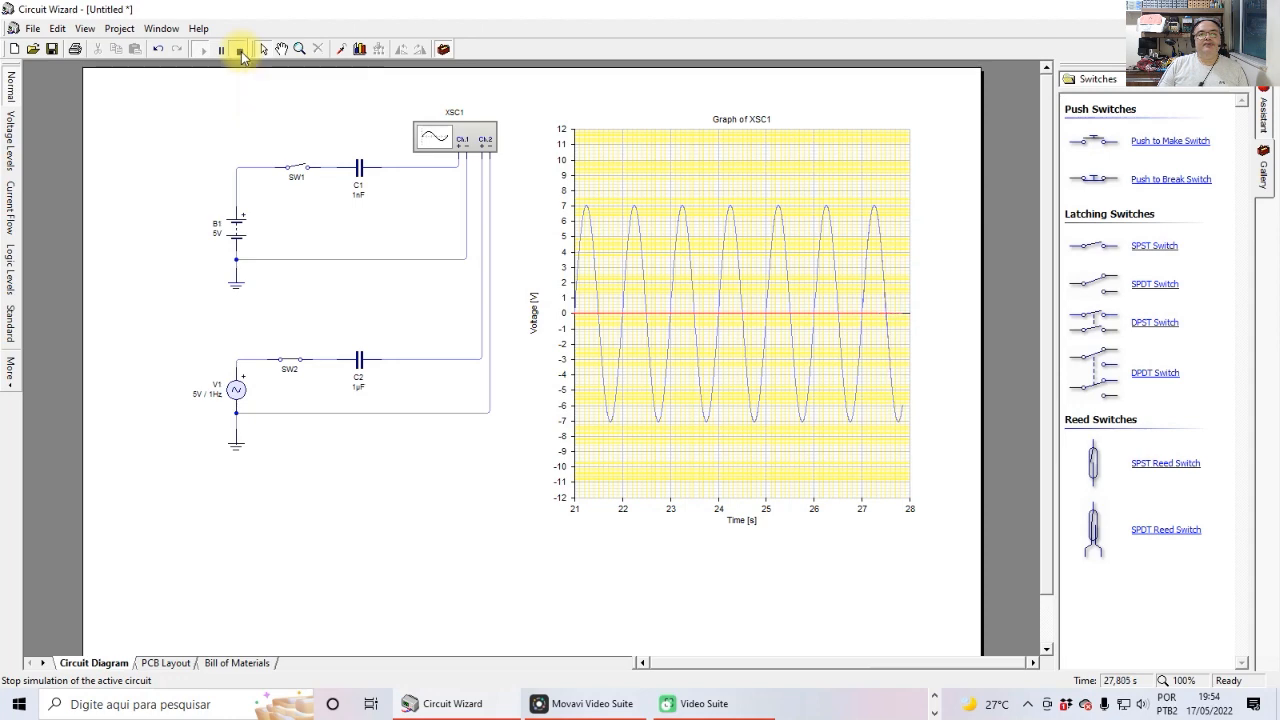
Set capacitor C2 to 1 nF and run the simulation to plot the AC signal, stopping it after several cycles
{"action": "double_click", "coordinate": [359, 362]}
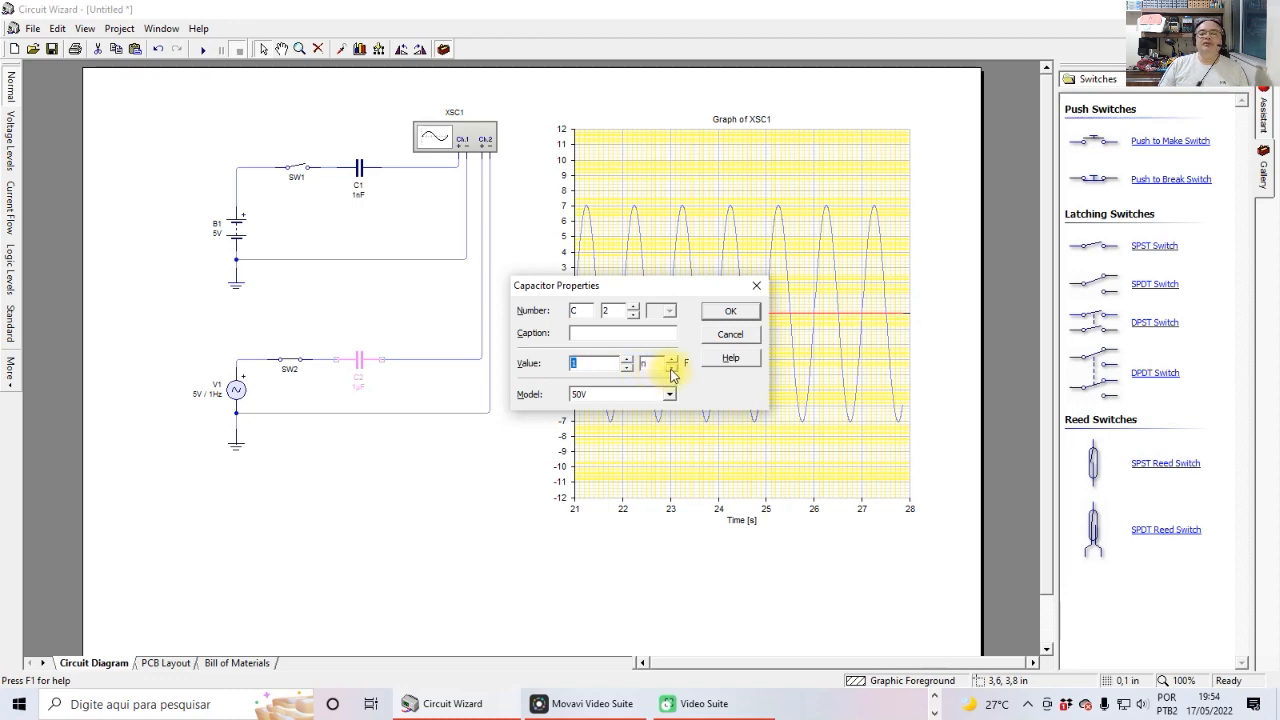
{"action": "left_click", "coordinate": [730, 313]}
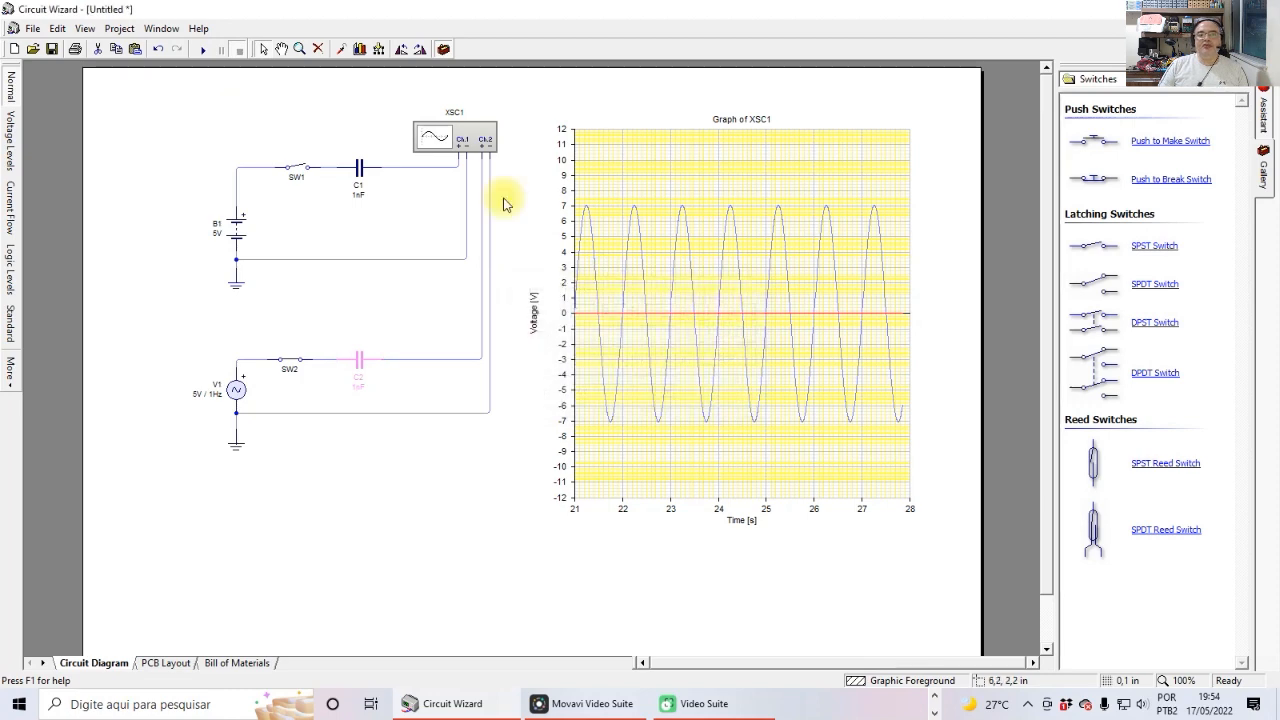
{"action": "left_click", "coordinate": [202, 49]}
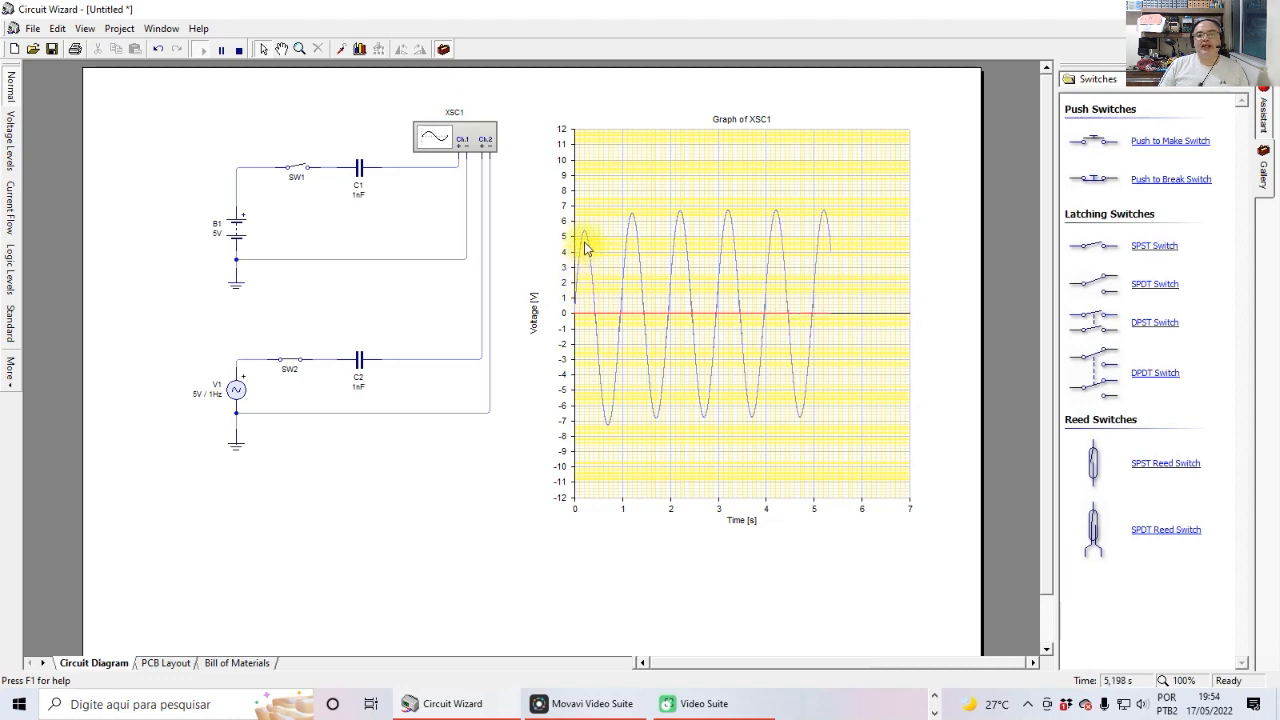
{"action": "left_click", "coordinate": [239, 49]}
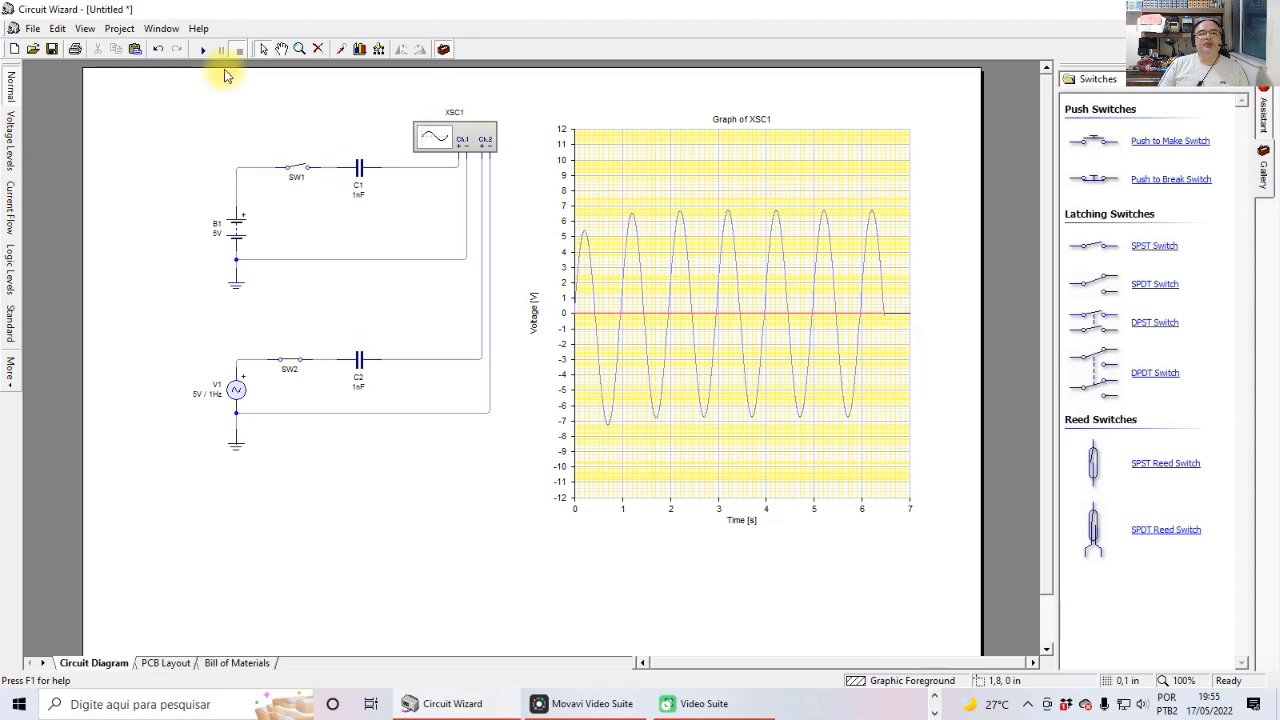
Set capacitor C2 to 1 pF and run the simulation for a few seconds
{"action": "double_click", "coordinate": [362, 366]}
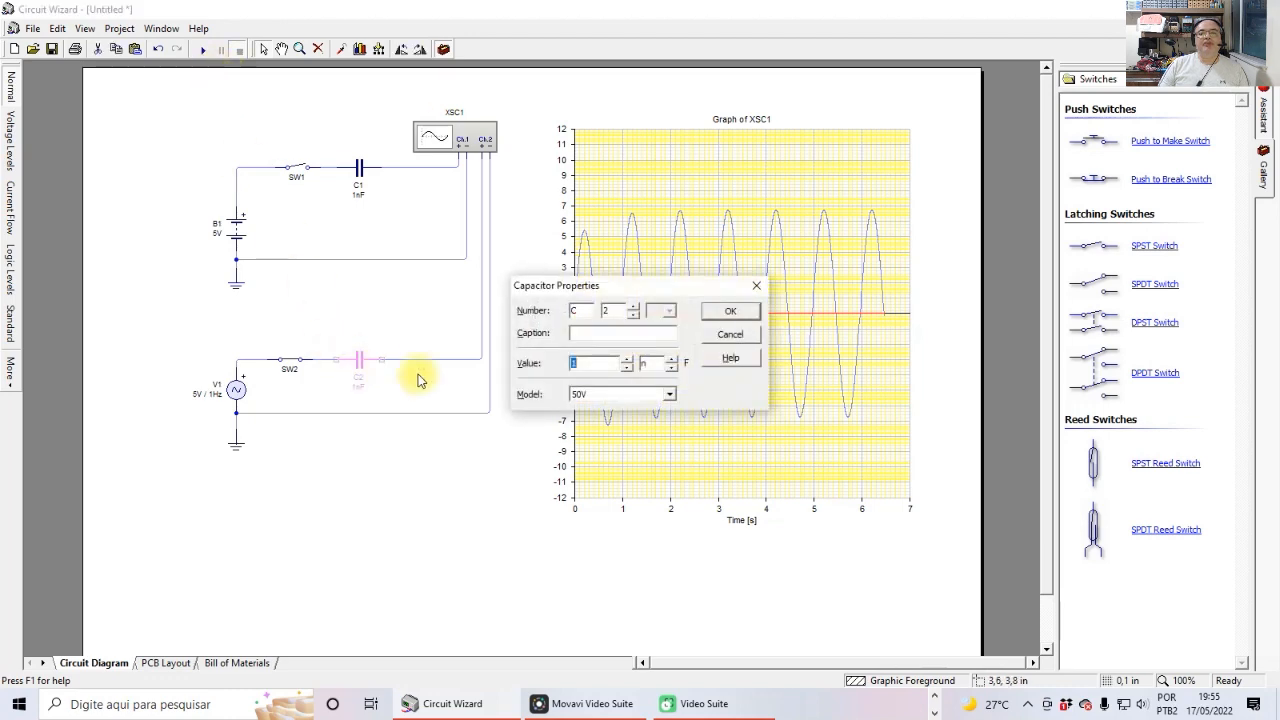
{"action": "left_click", "coordinate": [671, 368]}
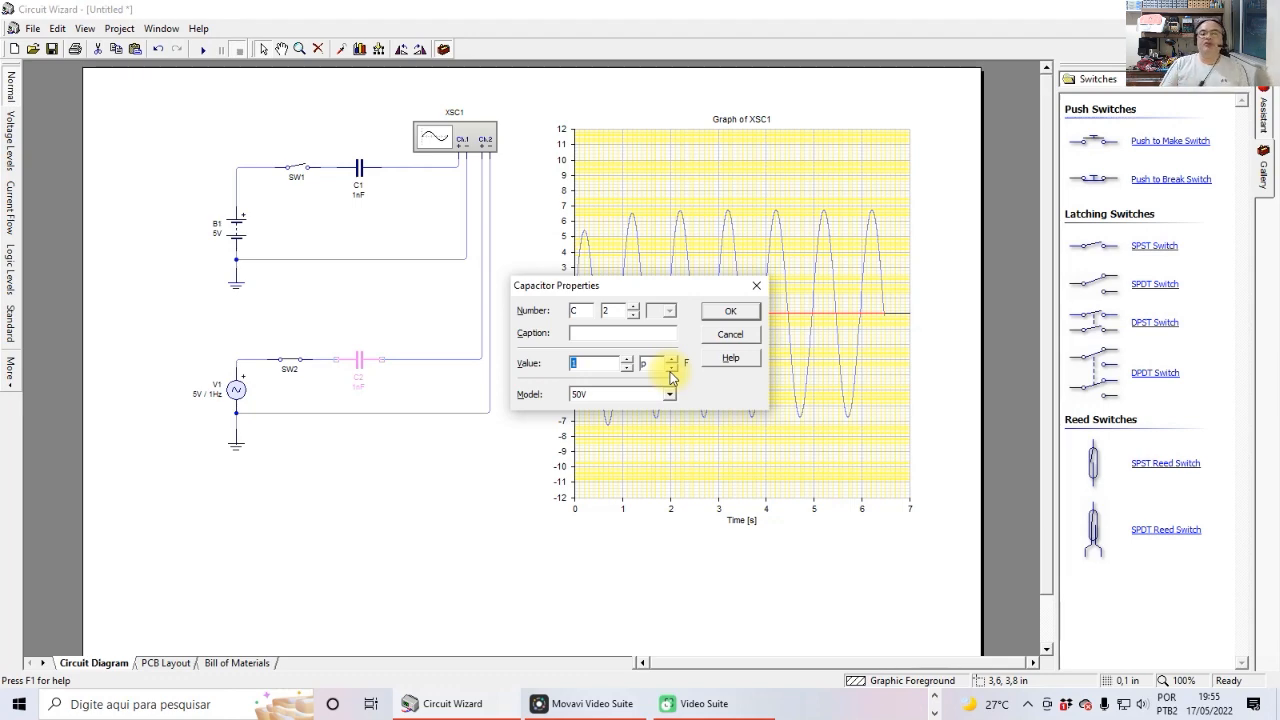
{"action": "left_click", "coordinate": [730, 313]}
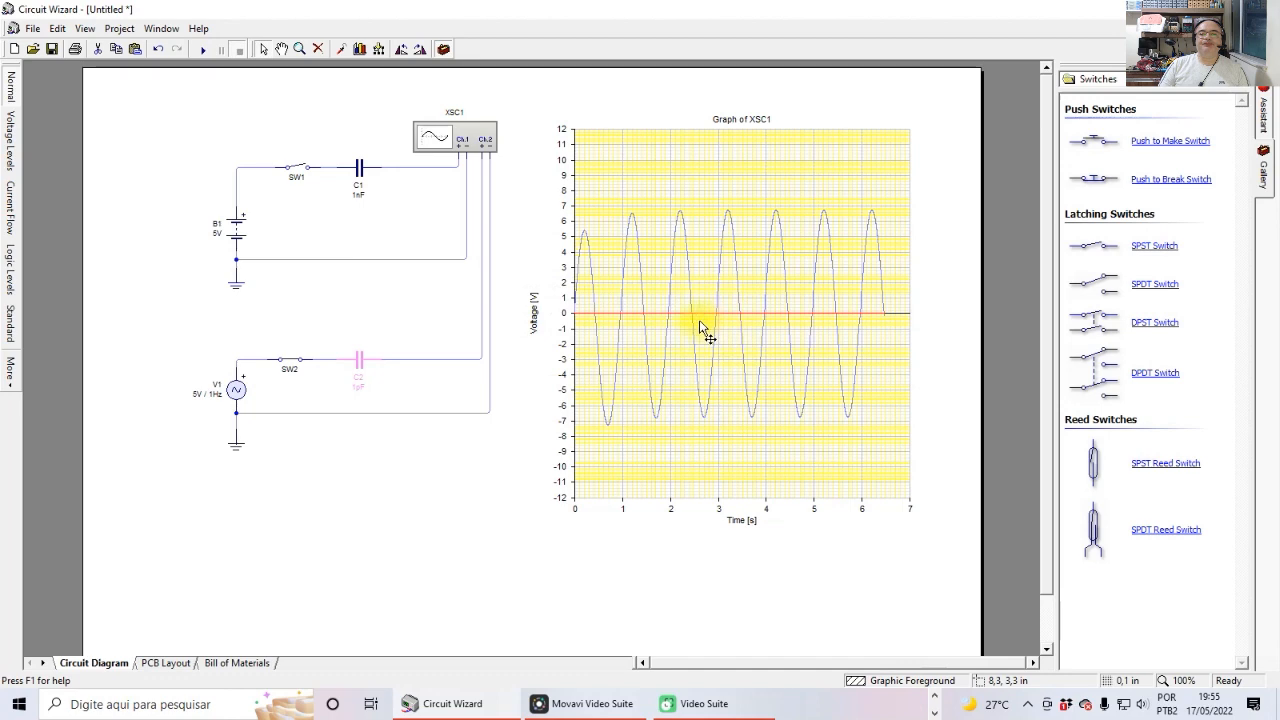
{"action": "left_click", "coordinate": [204, 50]}
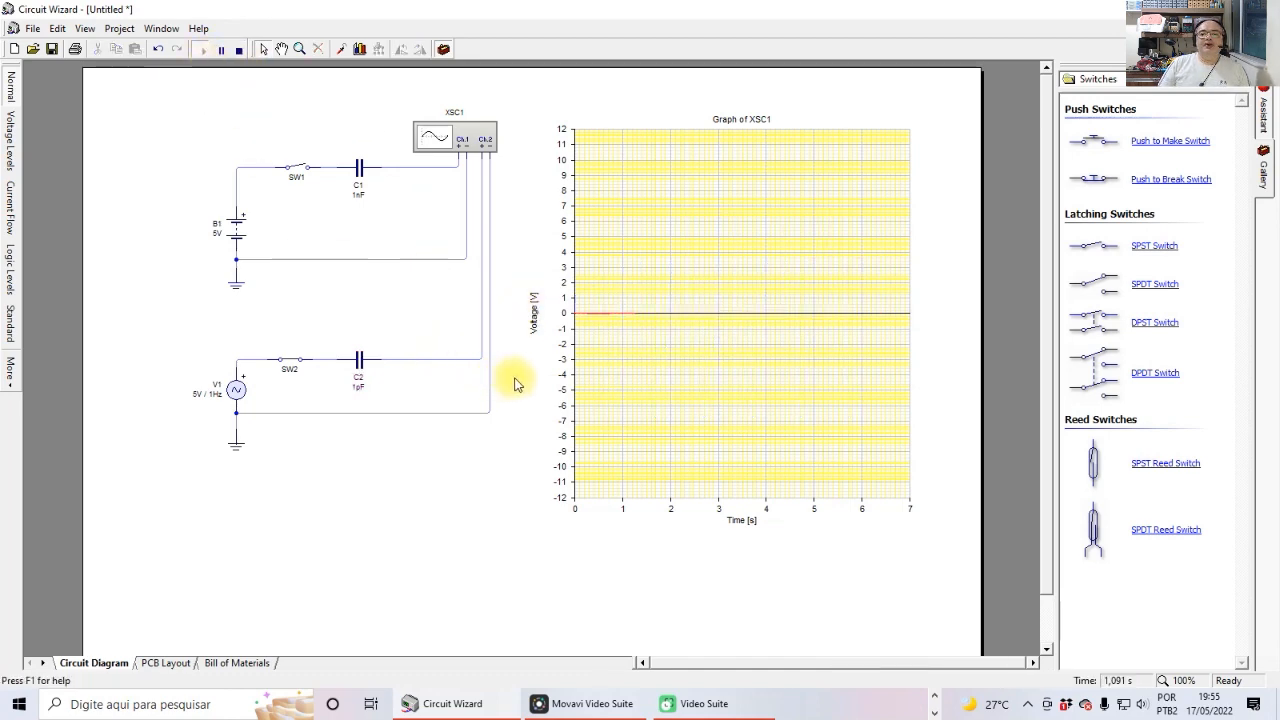
{"action": "left_click", "coordinate": [239, 50]}
Examine the near-zero trace on the XSC1 graph and the AC circuit around C2 up close
{"action": "scroll", "coordinate": [655, 305], "scroll_direction": "up", "scroll_amount": 5}
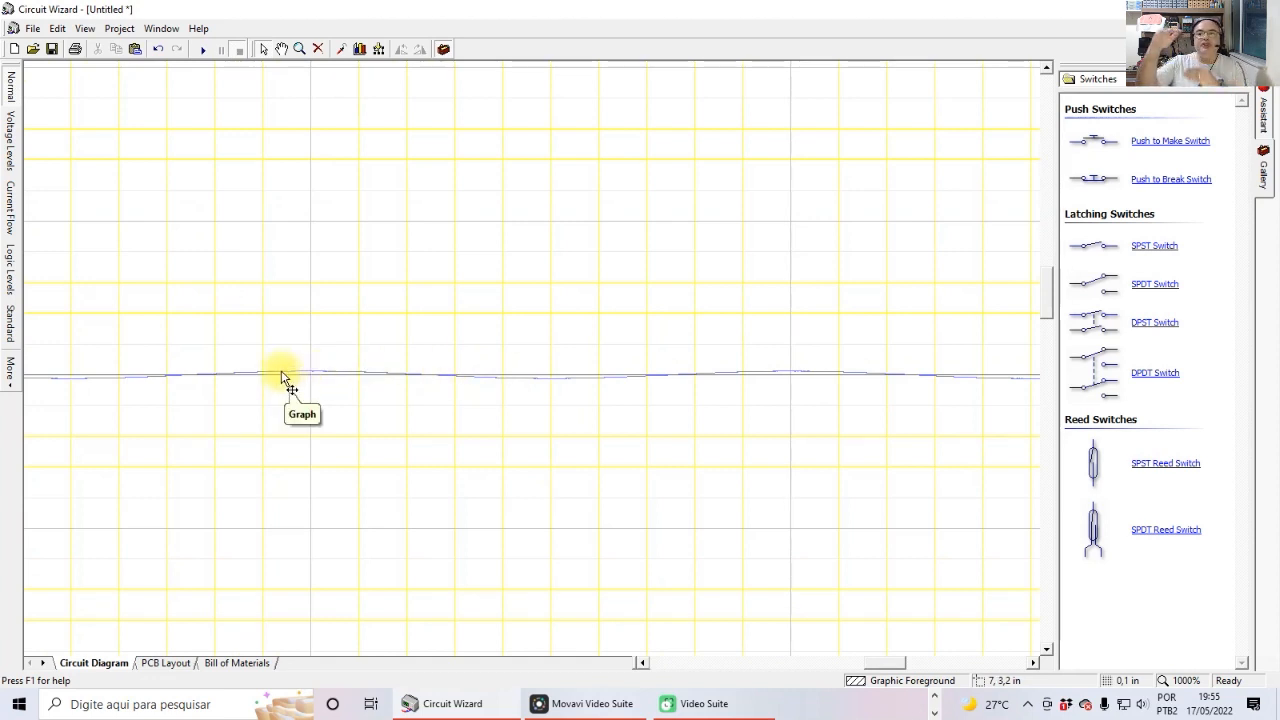
{"action": "scroll", "coordinate": [281, 400], "scroll_direction": "down", "scroll_amount": 5}
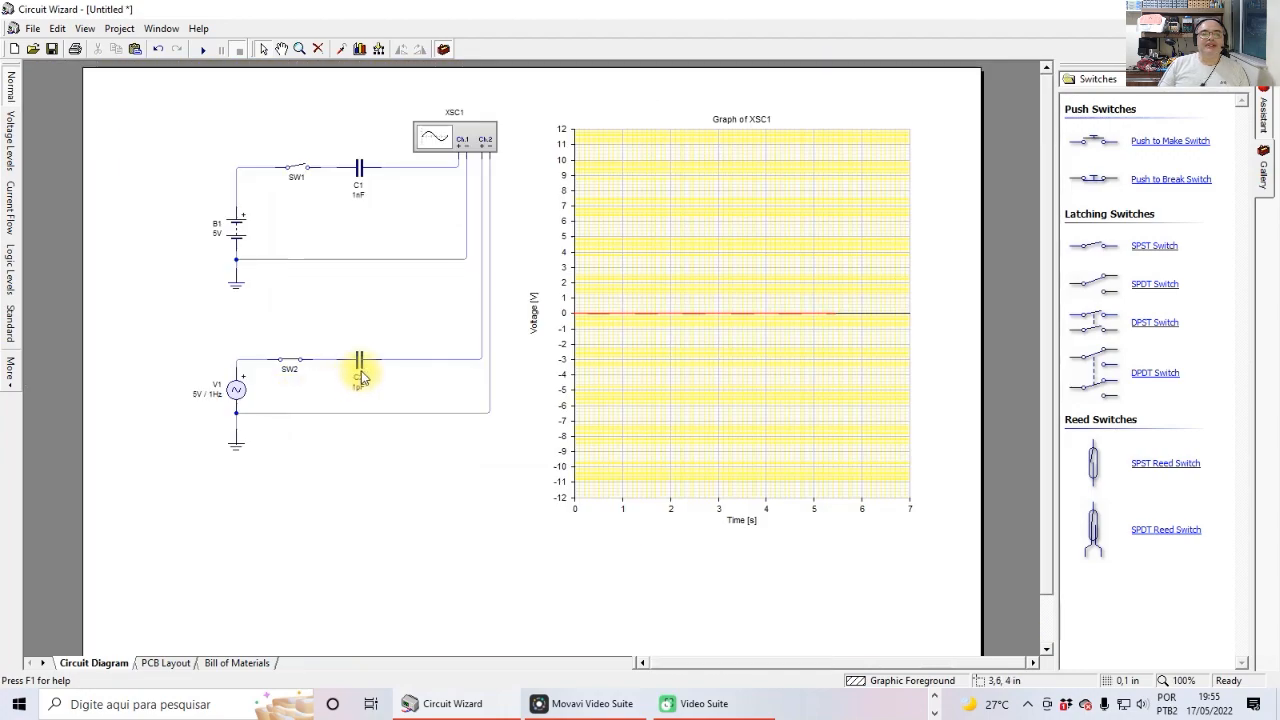
{"action": "scroll", "coordinate": [359, 378], "scroll_direction": "up", "scroll_amount": 1}
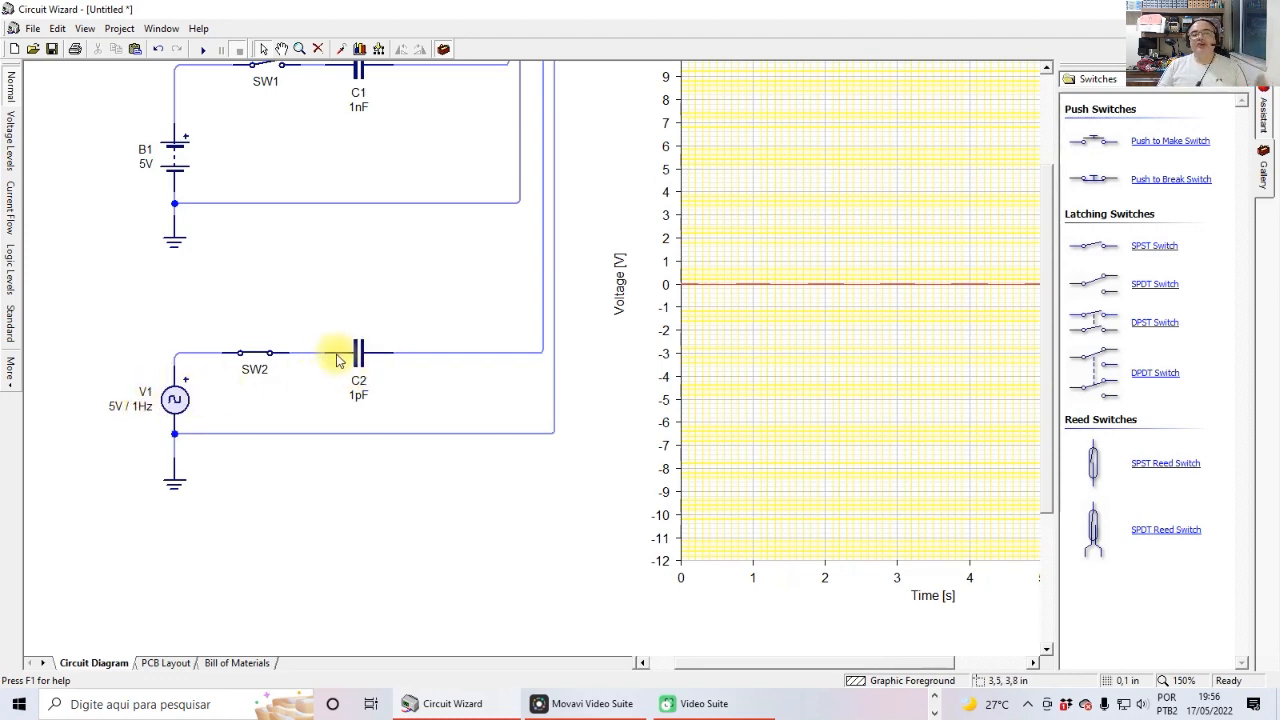
{"action": "scroll", "coordinate": [391, 355], "scroll_direction": "down", "scroll_amount": 2}
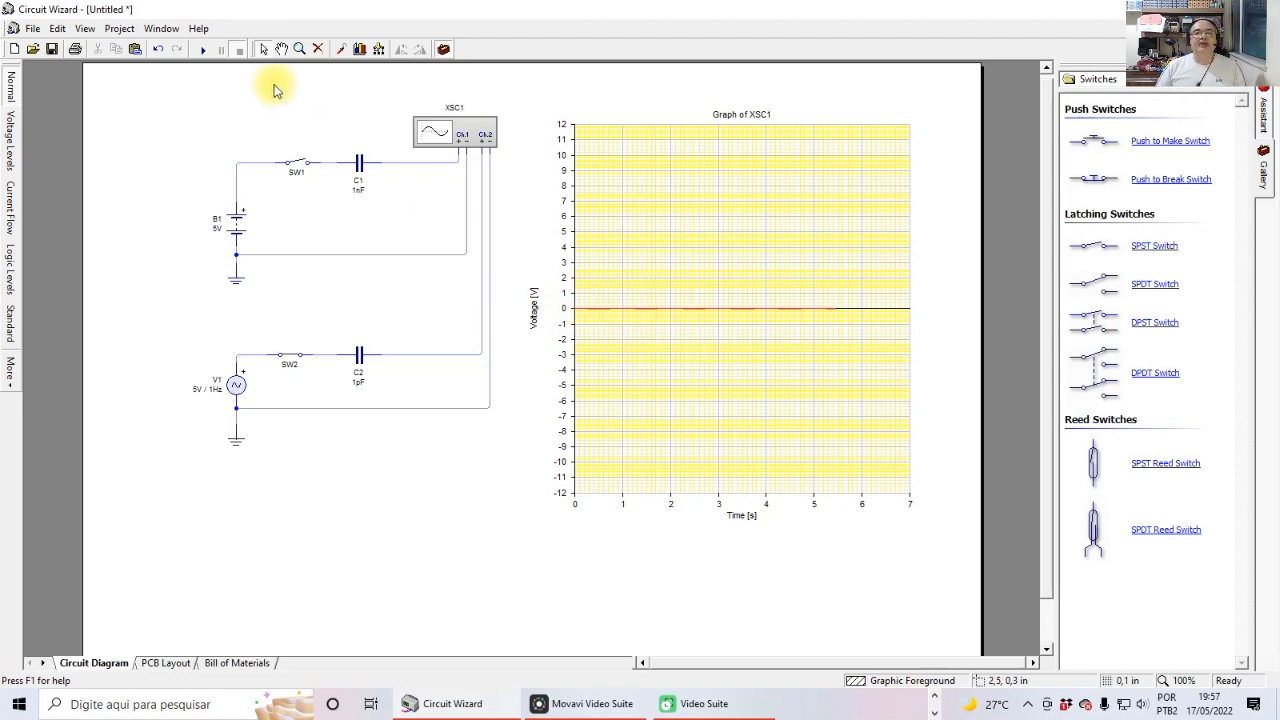
Set capacitor C2 to 500 pF and run the simulation to plot its waveform, stopping it after a few cycles
{"action": "double_click", "coordinate": [360, 358]}
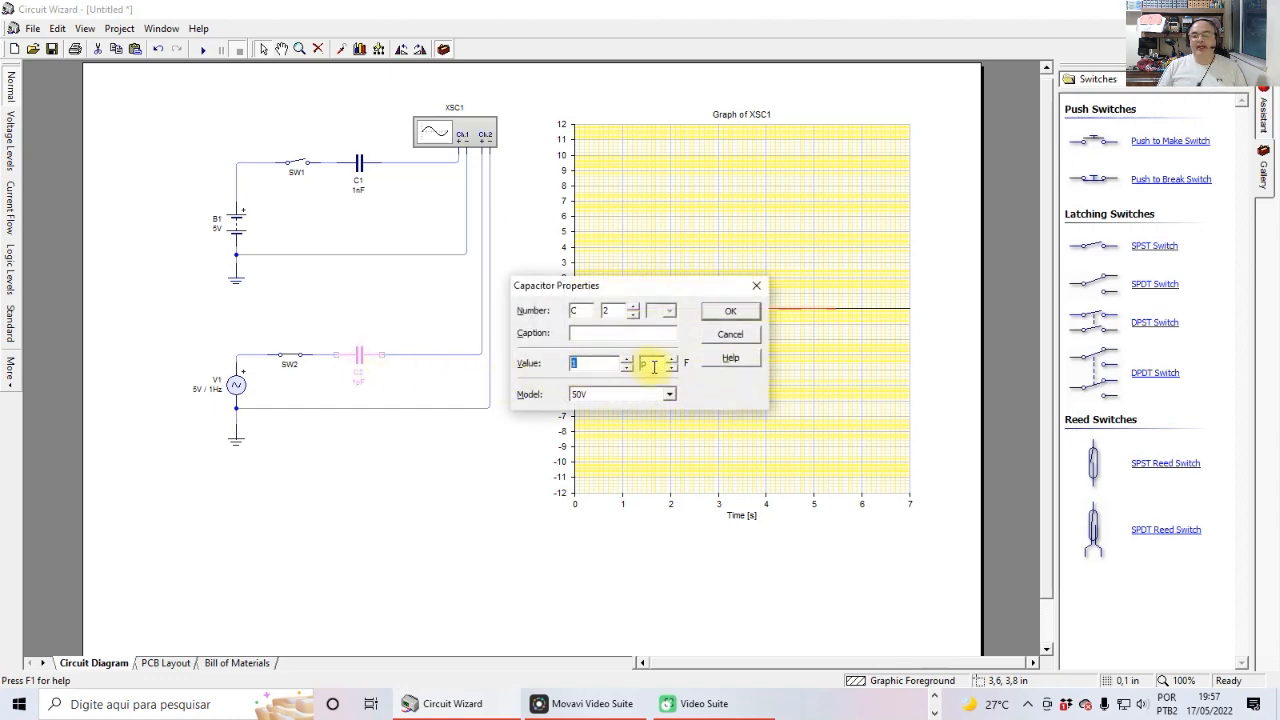
{"action": "type", "text": "500"}
{"action": "left_click", "coordinate": [730, 311]}
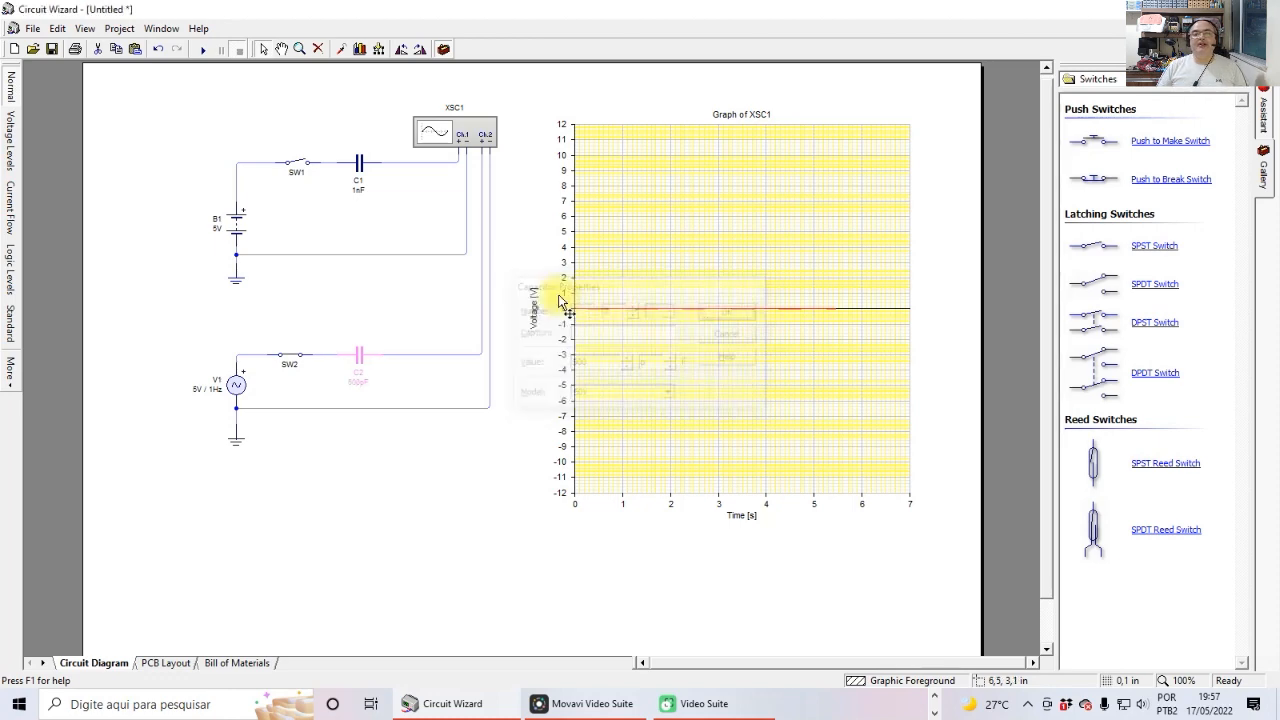
{"action": "left_click", "coordinate": [203, 50]}
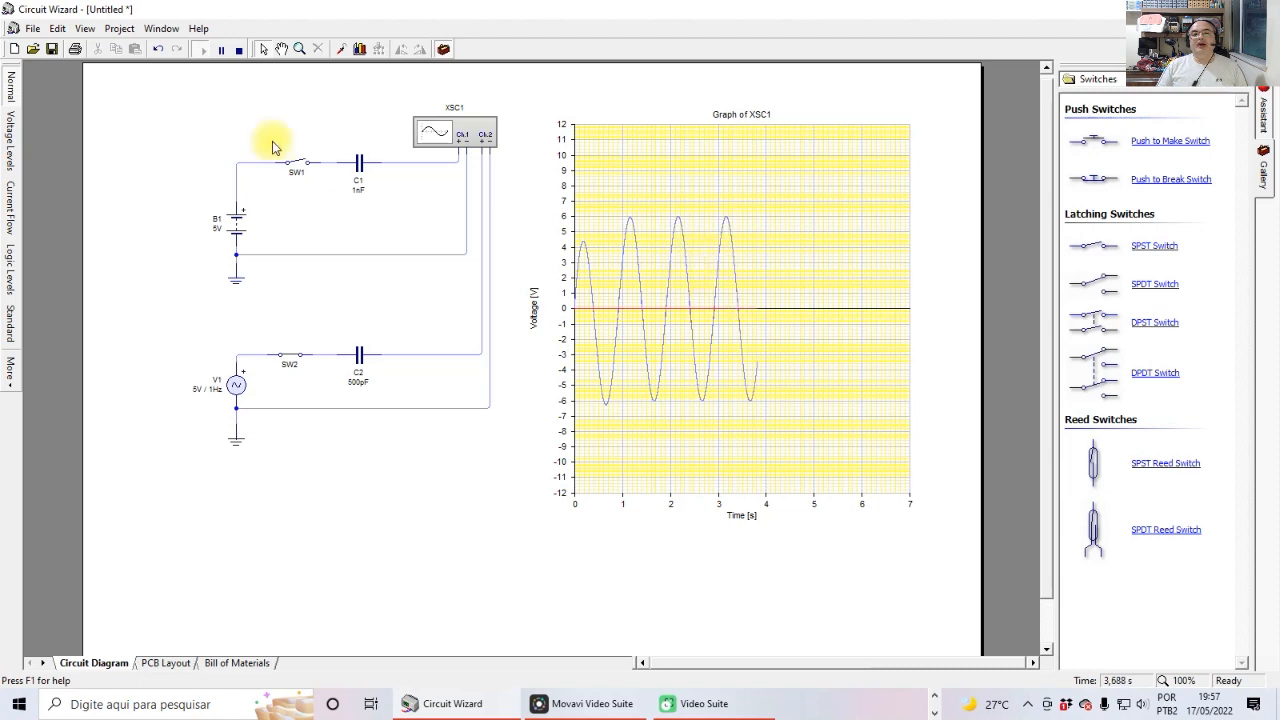
{"action": "left_click", "coordinate": [239, 50]}
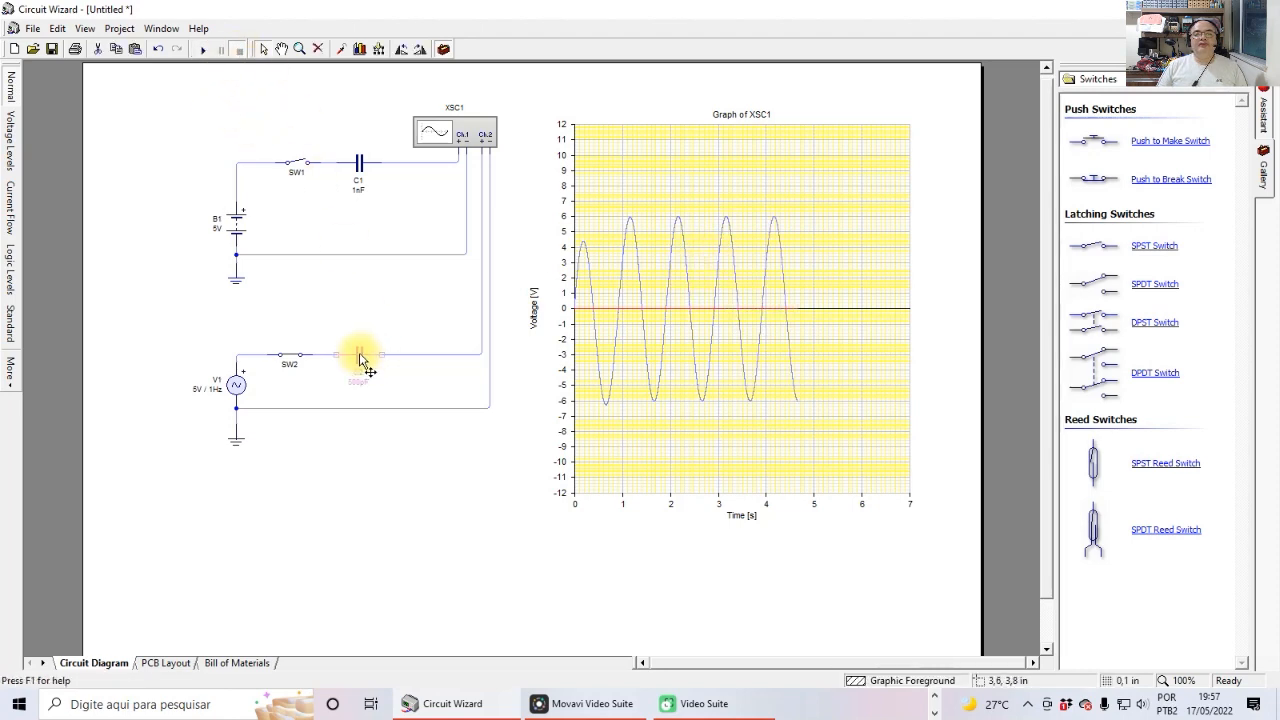
Set capacitor C2 to 200 pF and run the simulation to plot its waveform, stopping it when done
{"action": "double_click", "coordinate": [362, 358]}
{"action": "double_click", "coordinate": [606, 362]}
{"action": "type", "text": "200"}
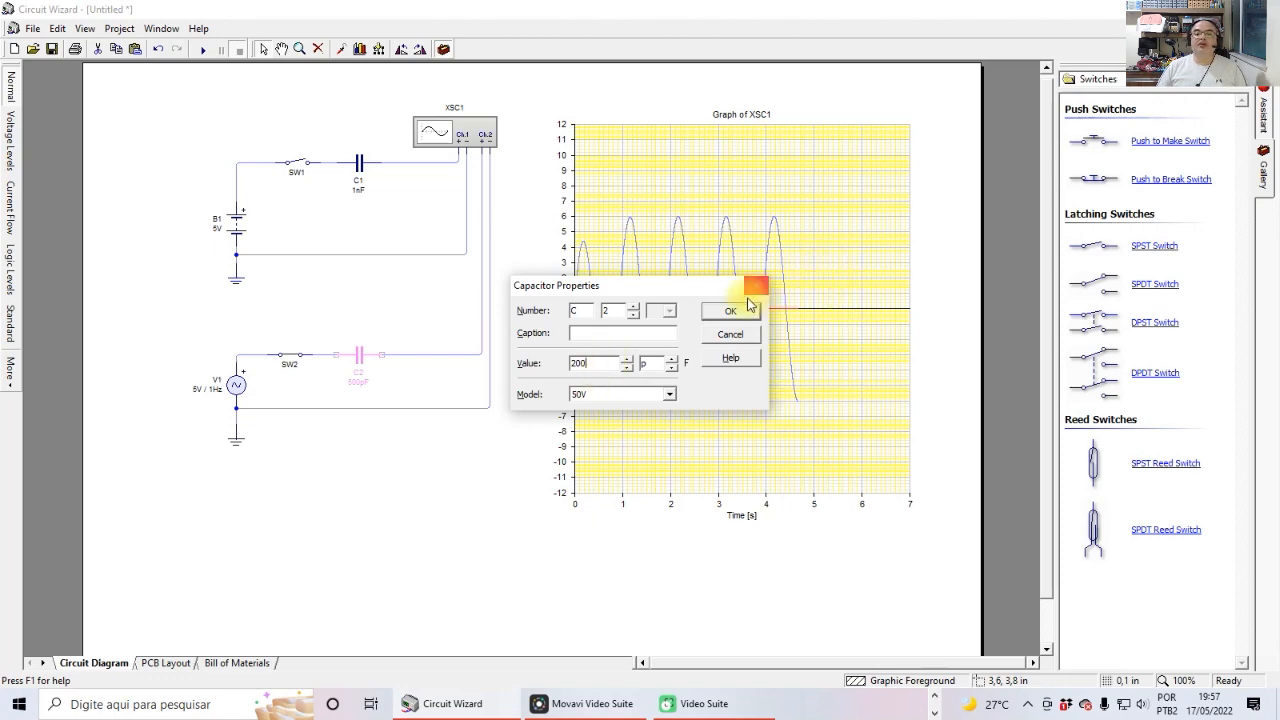
{"action": "left_click", "coordinate": [748, 300]}
{"action": "left_click", "coordinate": [203, 50]}
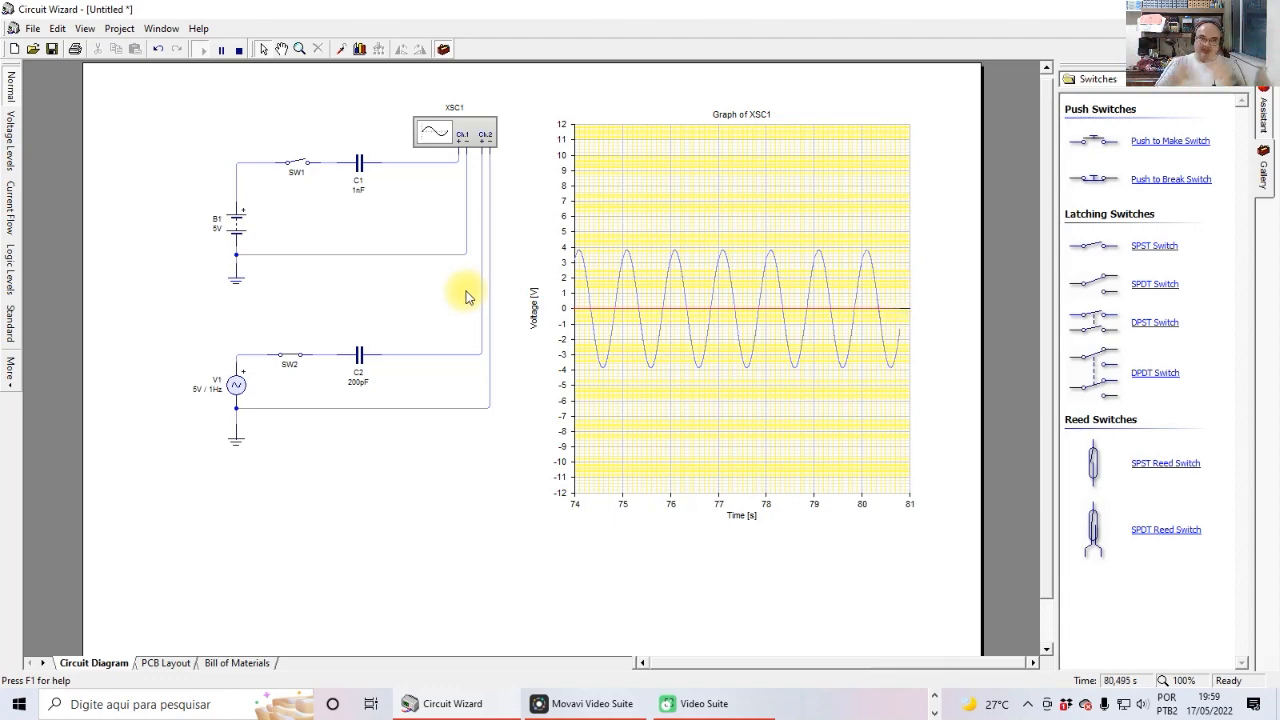
{"action": "left_click", "coordinate": [239, 49]}
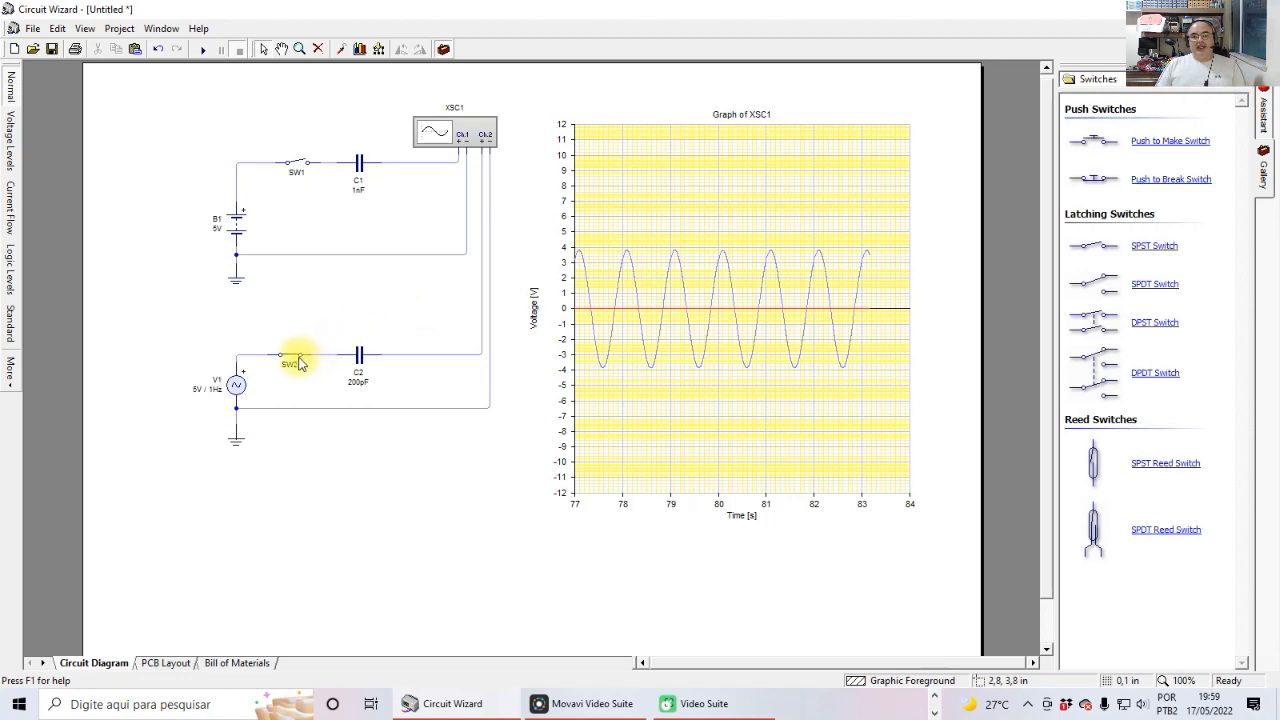
Rerun the simulation, open switch SW2 while it plots, and stop it
{"action": "left_click", "coordinate": [204, 49]}
{"action": "left_click", "coordinate": [289, 356]}
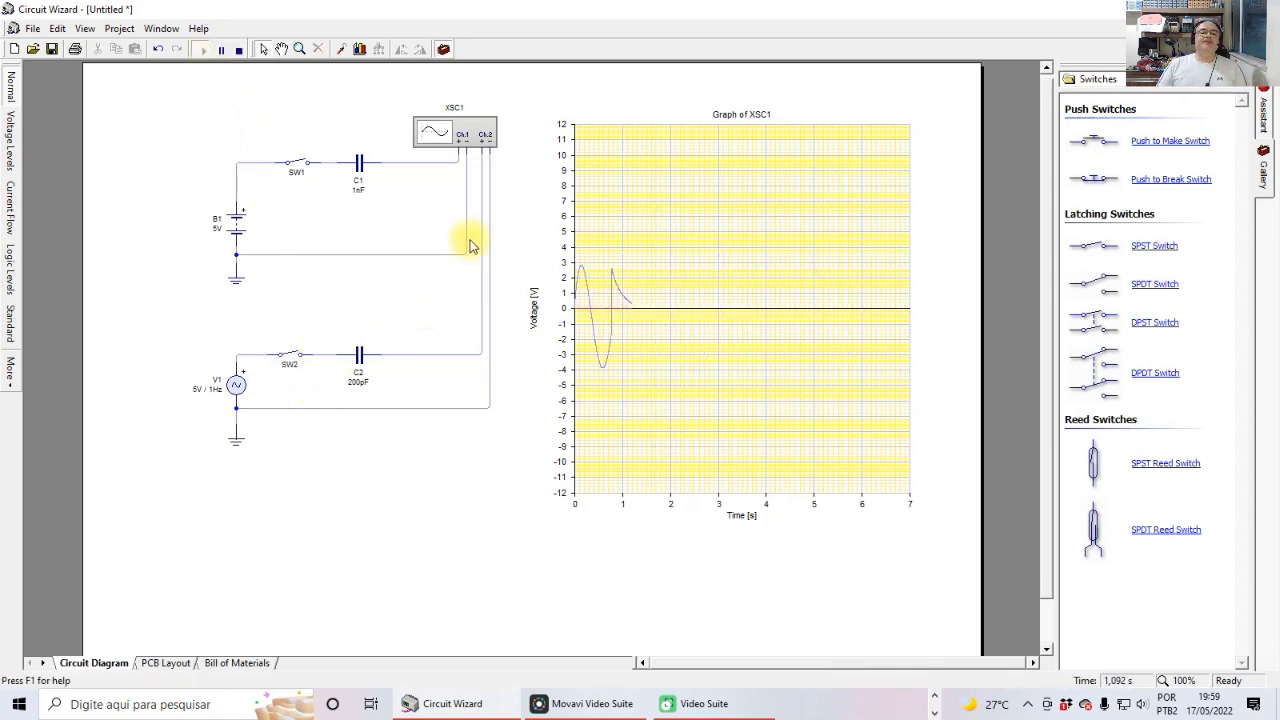
{"action": "left_click", "coordinate": [241, 51]}
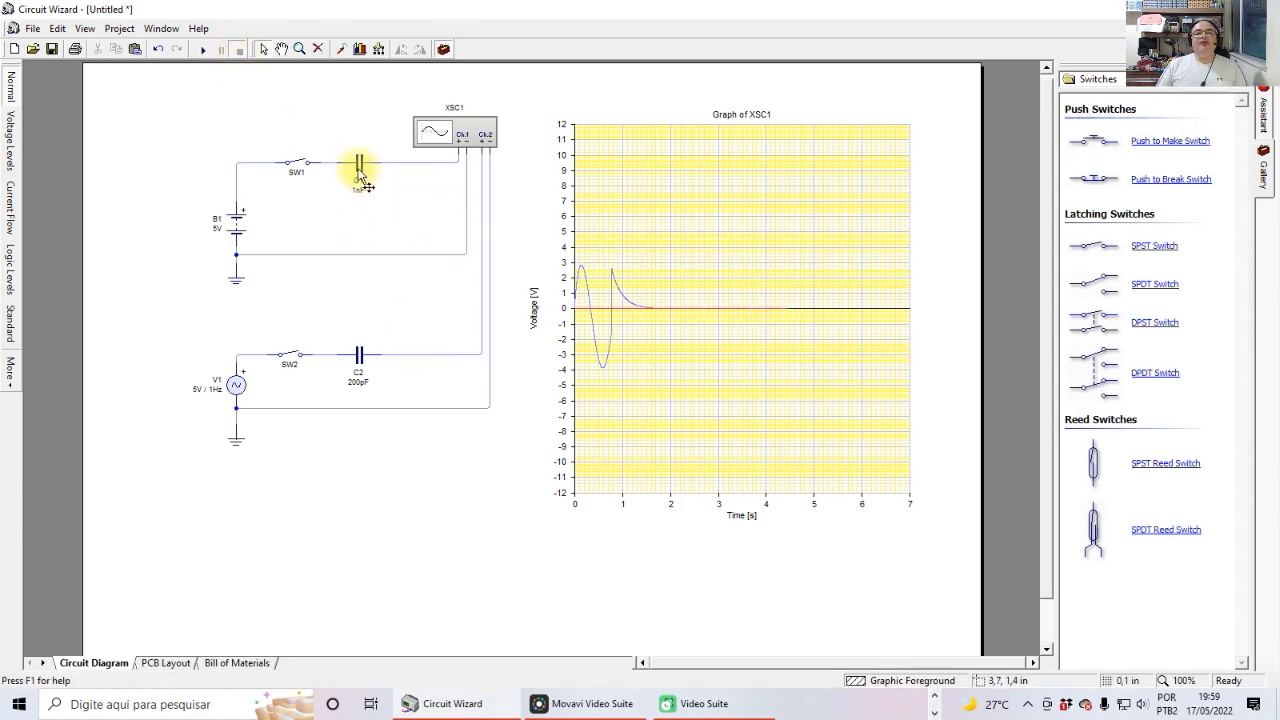
Move battery B1 slightly upward in the DC circuit and deselect it
{"action": "left_click", "coordinate": [238, 213]}
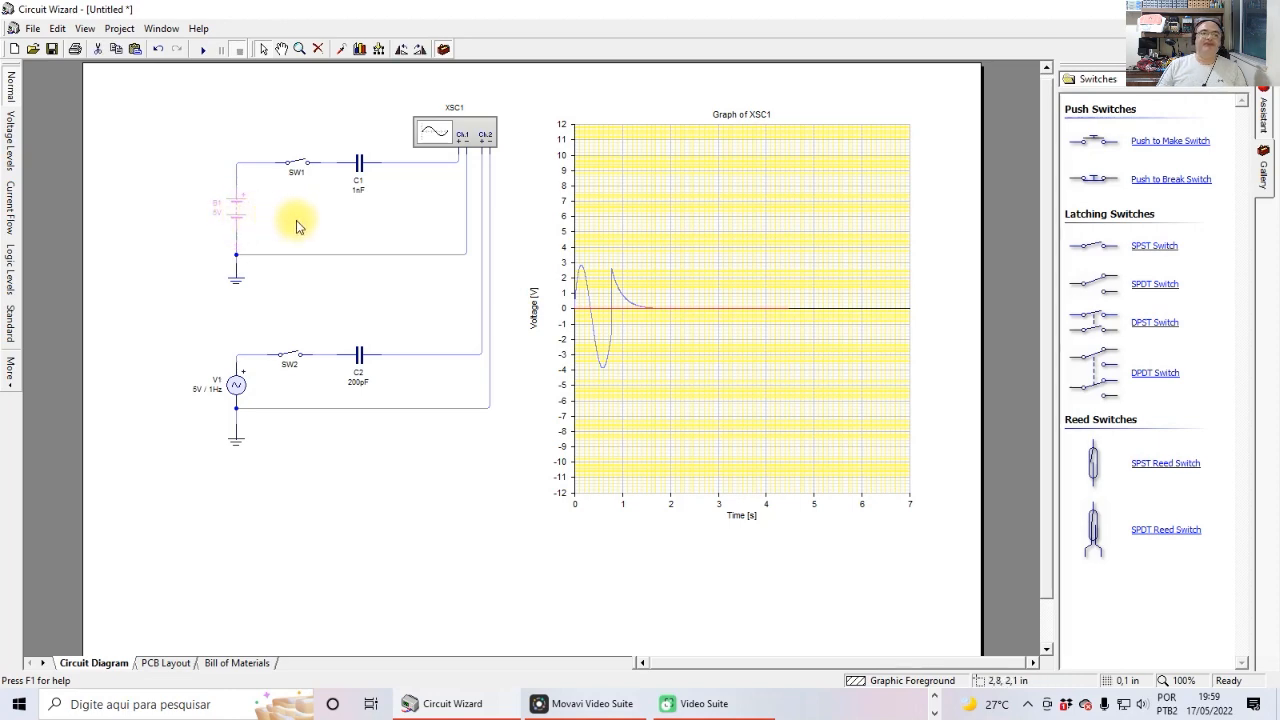
{"action": "left_click", "coordinate": [177, 280]}
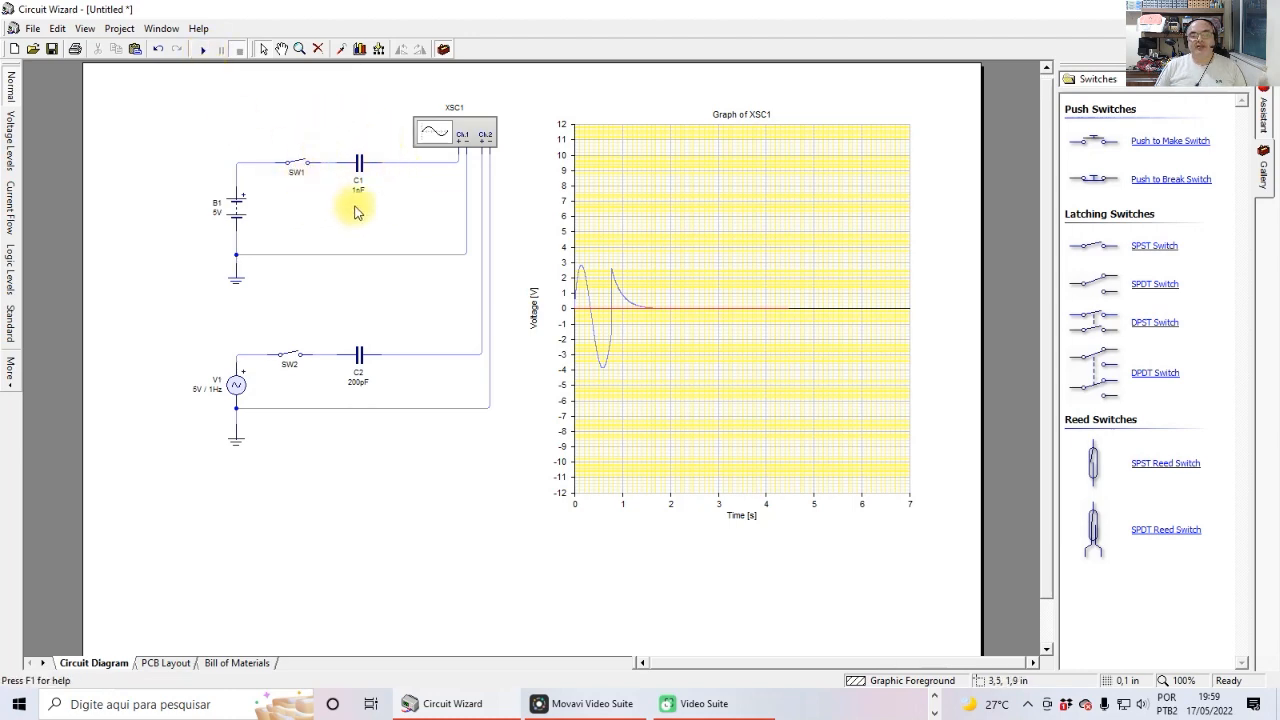
Start the simulation with both switches open and close SW1 to plot the DC circuit's response through C1
{"action": "left_click", "coordinate": [202, 49]}
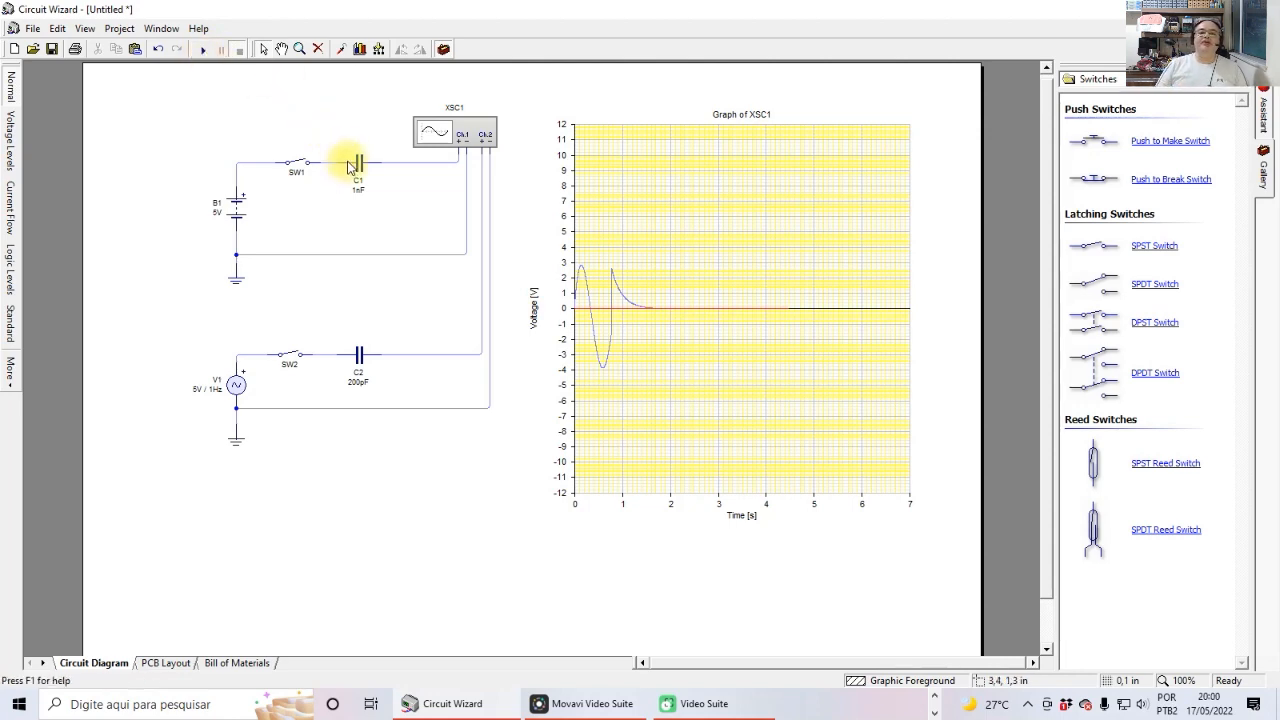
{"action": "left_click", "coordinate": [203, 49]}
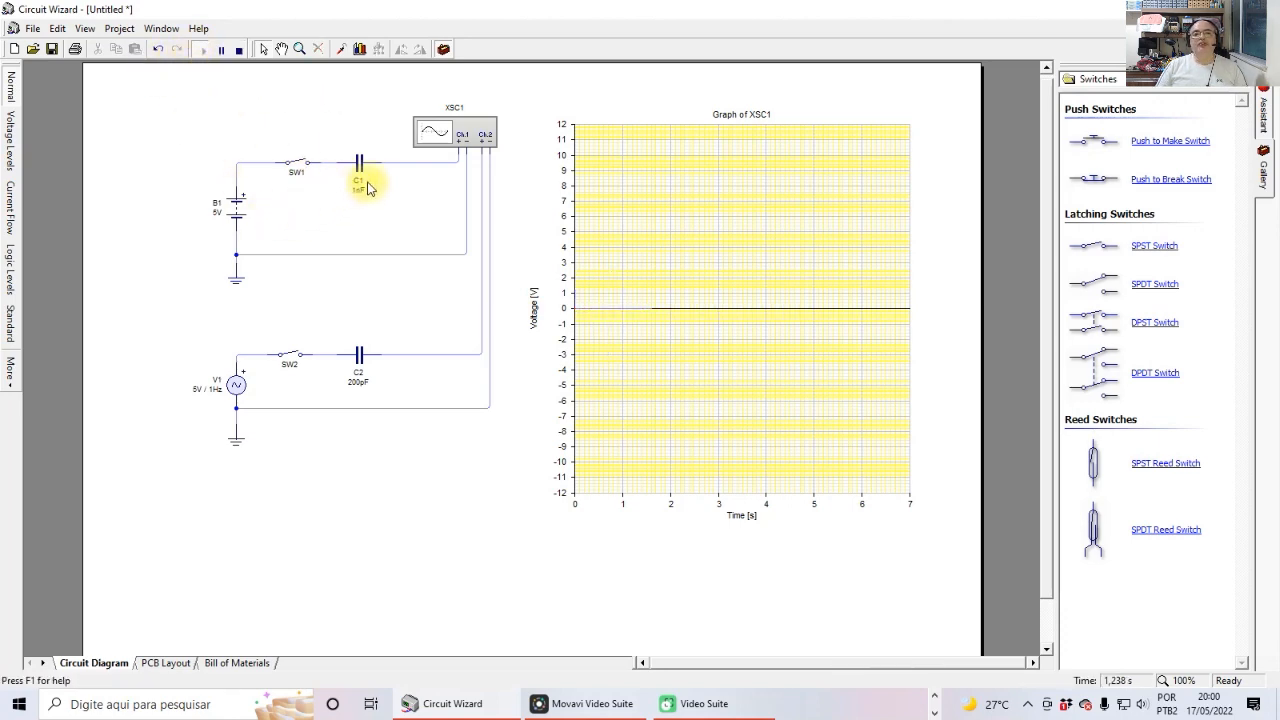
{"action": "left_click", "coordinate": [302, 165]}
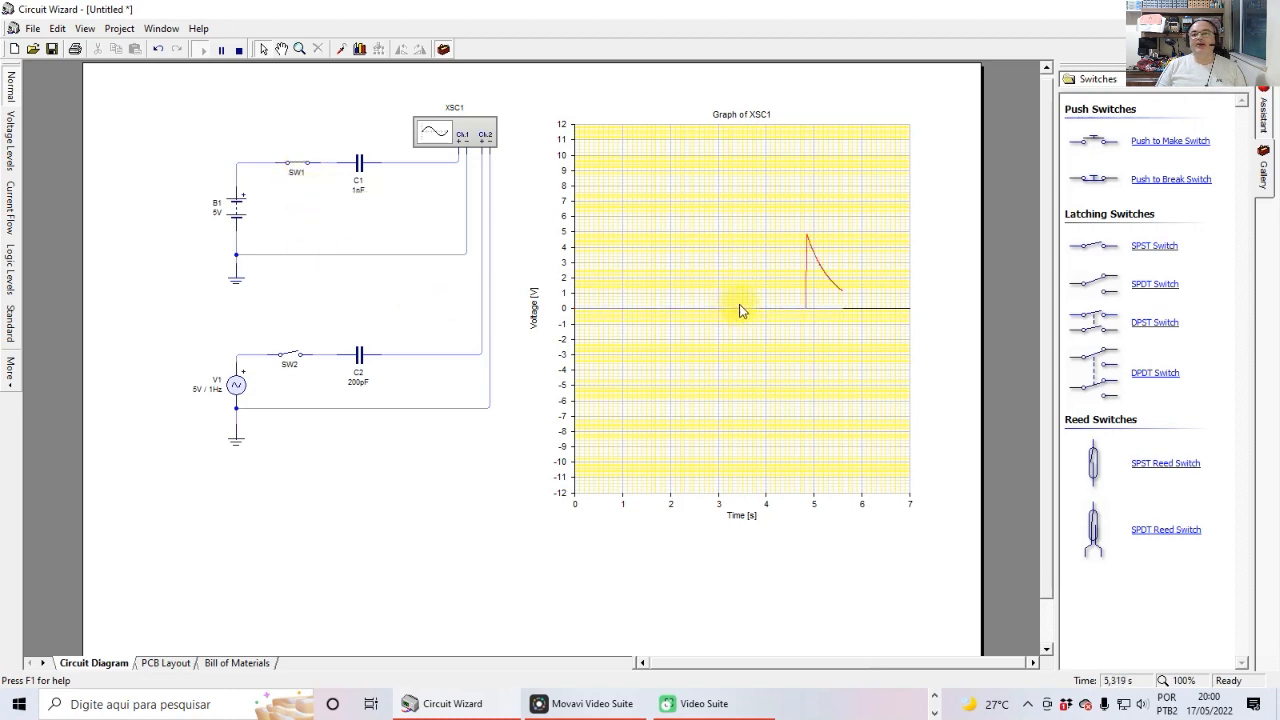
Stop the simulation, rerun it, and open switch SW1 while it plots
{"action": "left_click", "coordinate": [240, 50]}
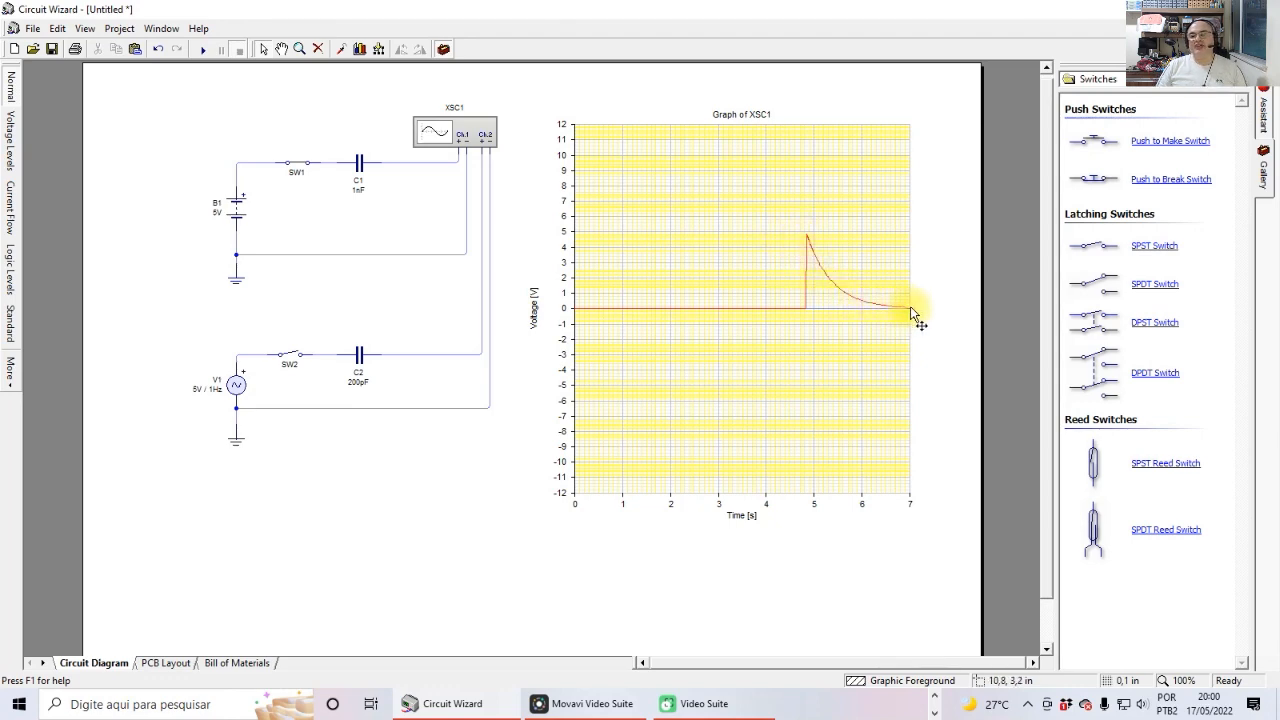
{"action": "left_click", "coordinate": [203, 49]}
{"action": "left_click", "coordinate": [292, 162]}
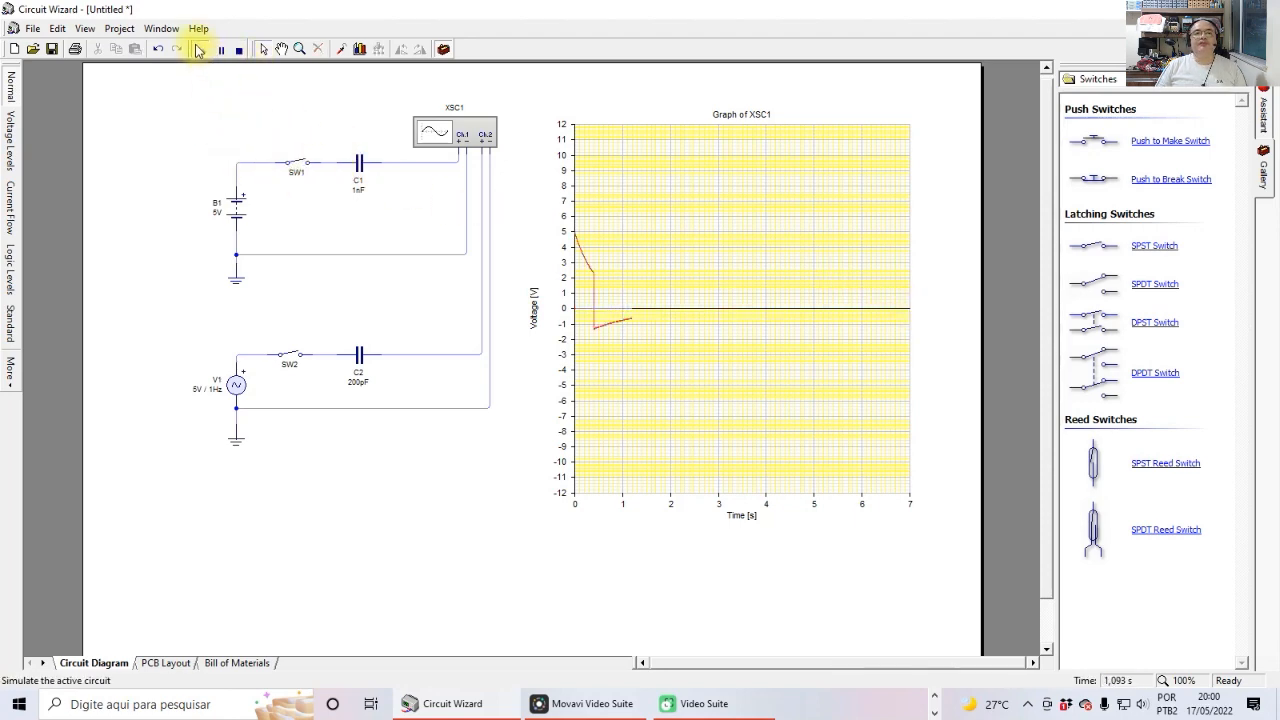
Restart the simulation with both switches open, close SW1 to plot the response through C1, and stop it
{"action": "left_click", "coordinate": [203, 50]}
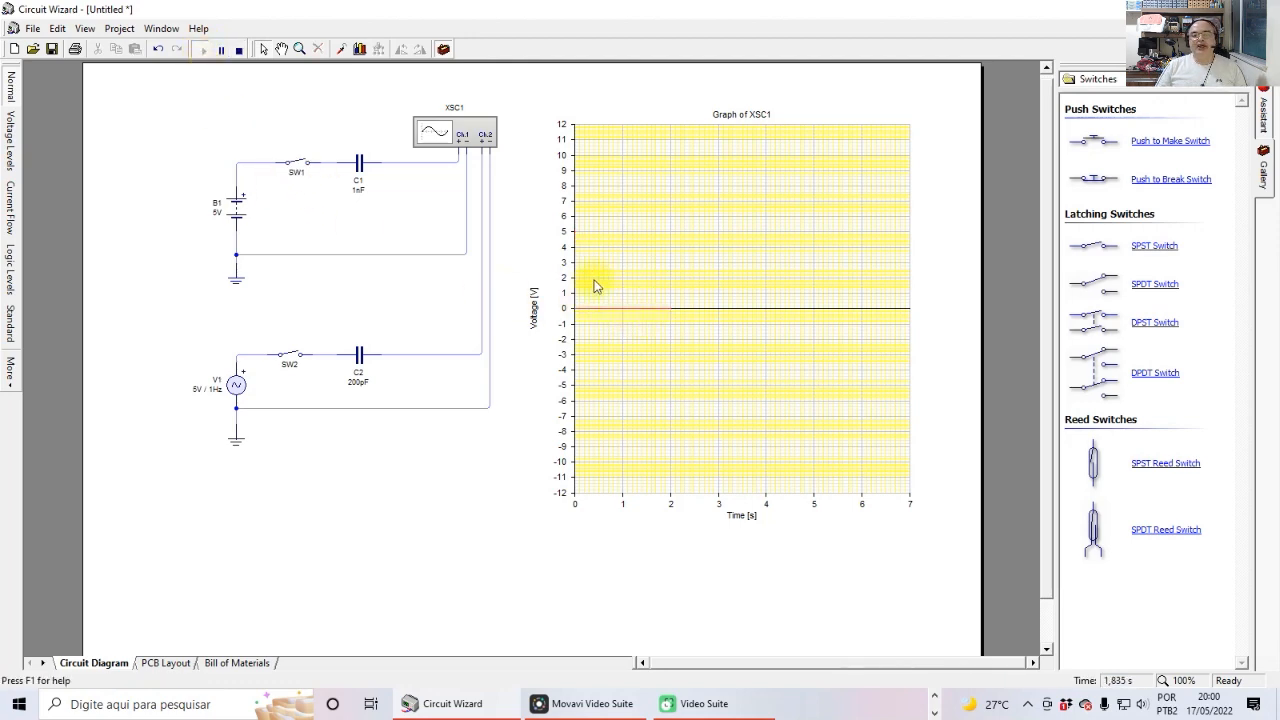
{"action": "left_click", "coordinate": [297, 167]}
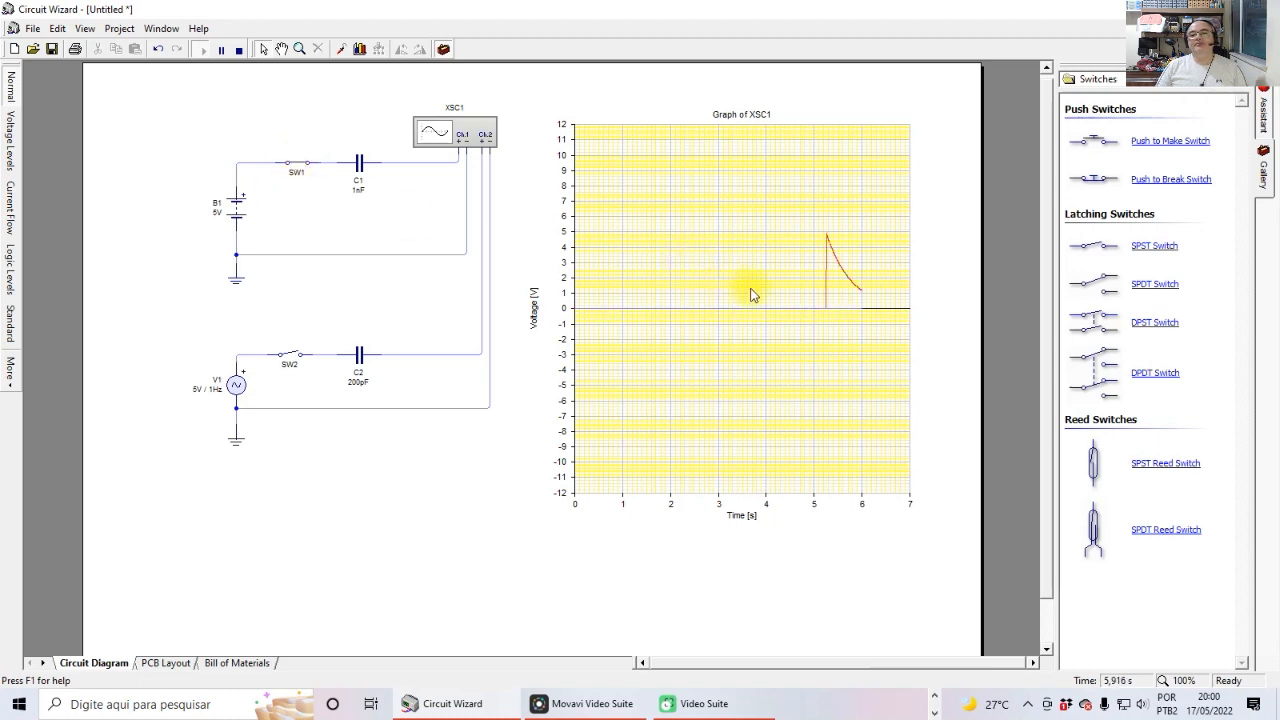
{"action": "left_click", "coordinate": [238, 53]}
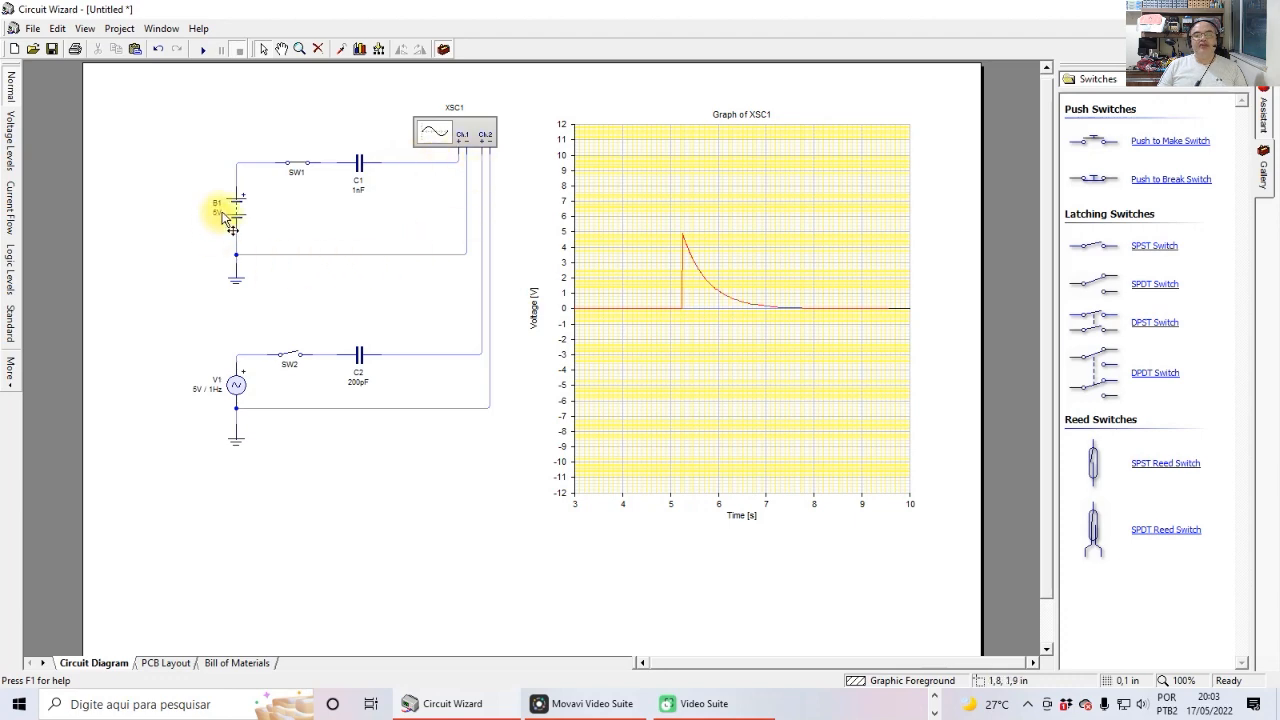
Switch the circuit display to Current Flow, run the simulation with SW1 closed, and stop it
{"action": "mouse_move", "coordinate": [235, 217]}
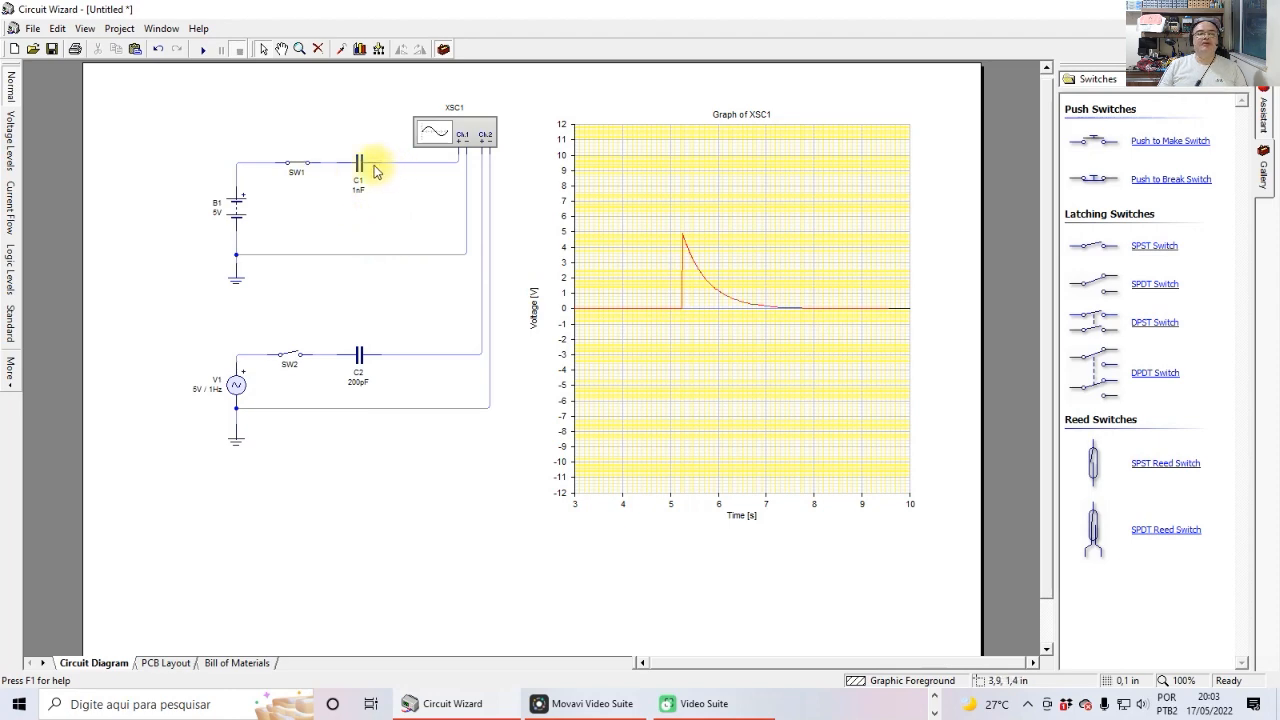
{"action": "left_click", "coordinate": [11, 208]}
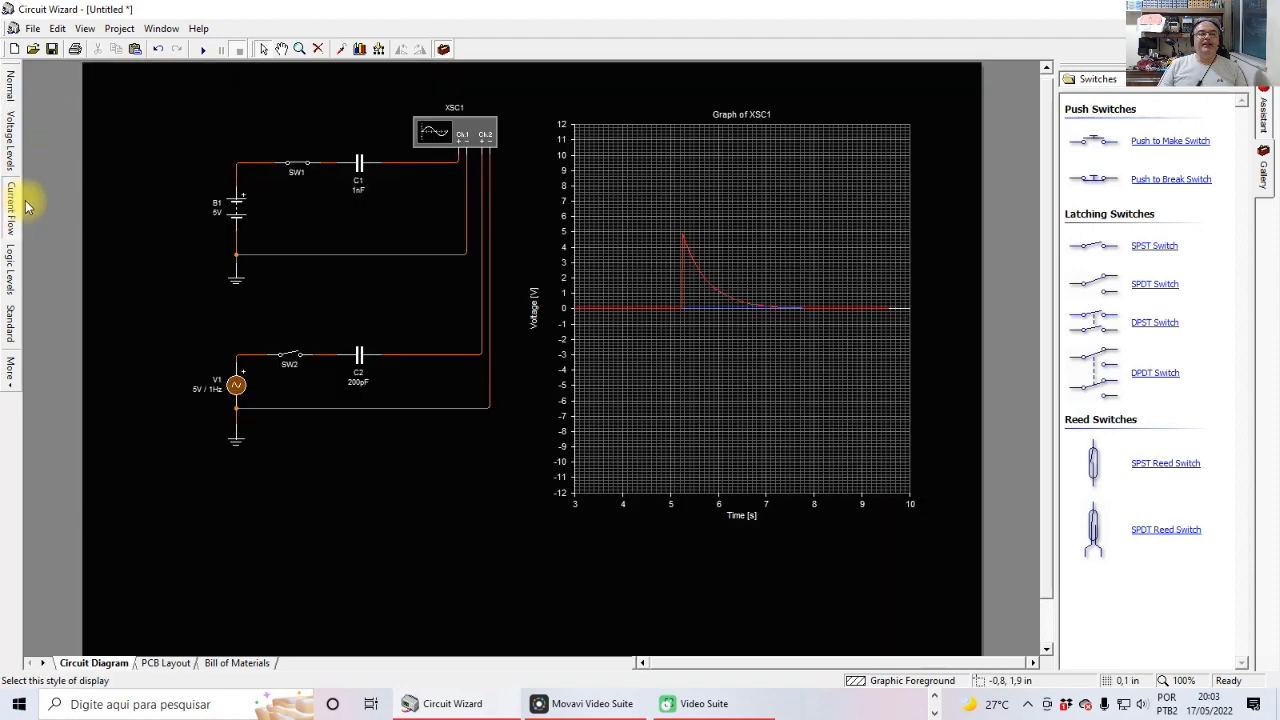
{"action": "left_click", "coordinate": [203, 52]}
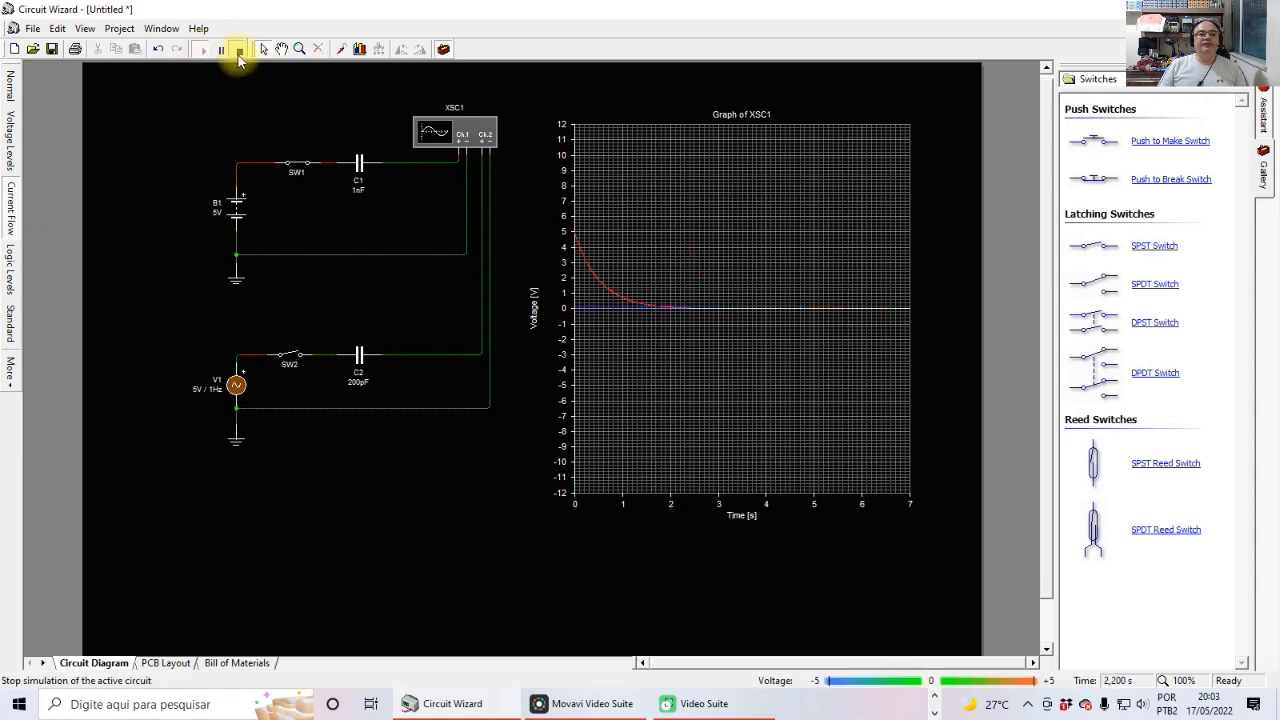
{"action": "left_click", "coordinate": [238, 50]}
Rerun the simulation in Current Flow display and close switch SW2 to plot the AC circuit's waveform
{"action": "left_click", "coordinate": [292, 360]}
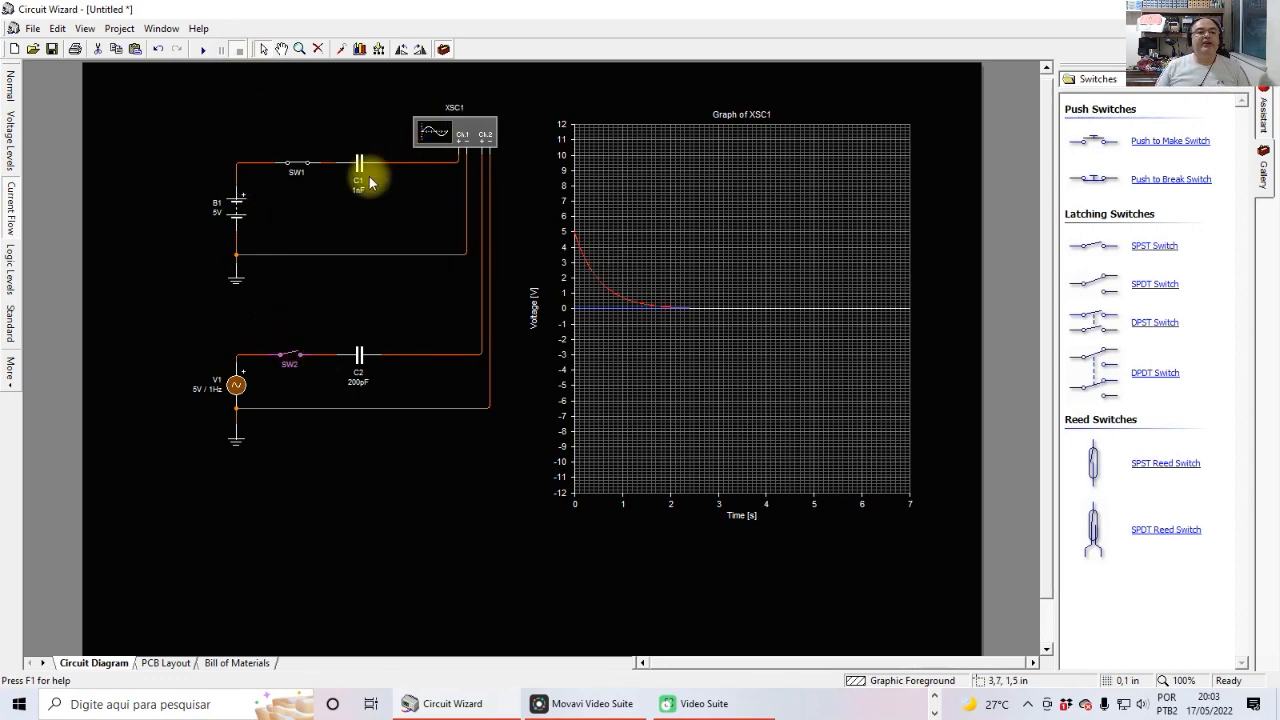
{"action": "left_click", "coordinate": [202, 50]}
{"action": "left_click", "coordinate": [290, 358]}
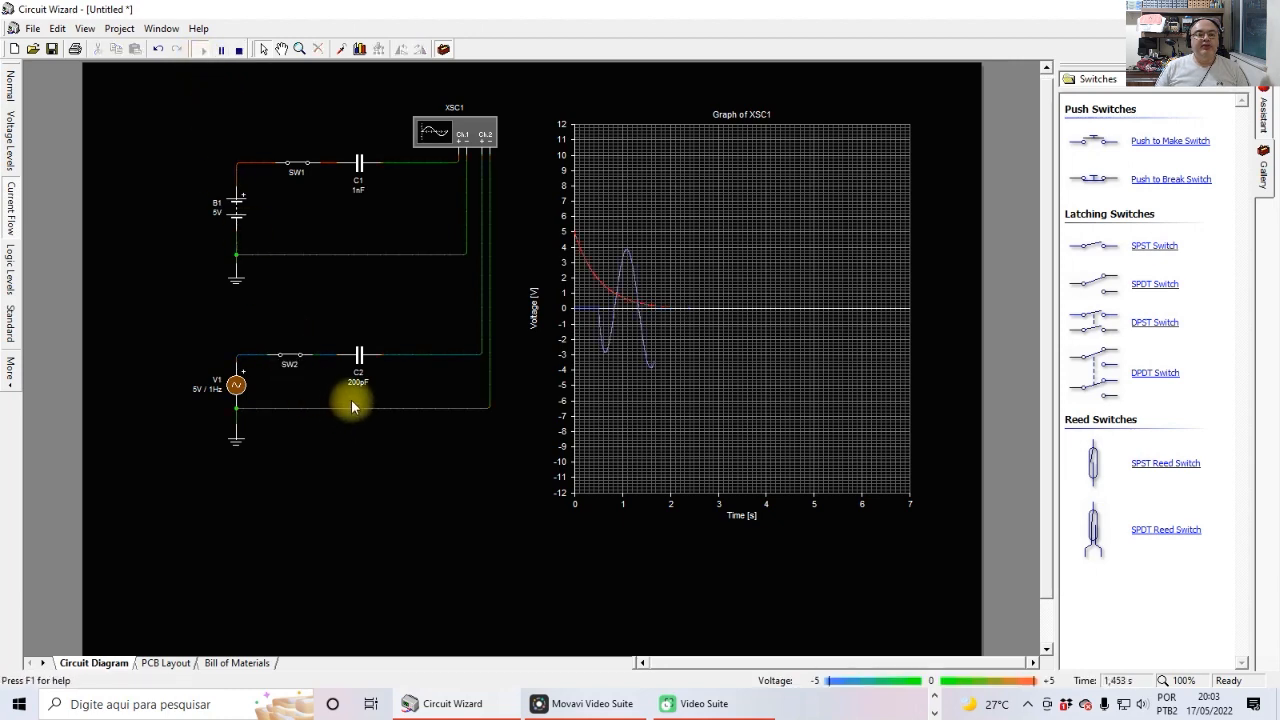
Examine the current flow and pin voltage at capacitor C2 up close while the simulation runs
{"action": "scroll", "coordinate": [368, 368], "scroll_direction": "up", "scroll_amount": 2}
{"action": "scroll", "coordinate": [370, 372], "scroll_direction": "up", "scroll_amount": 4}
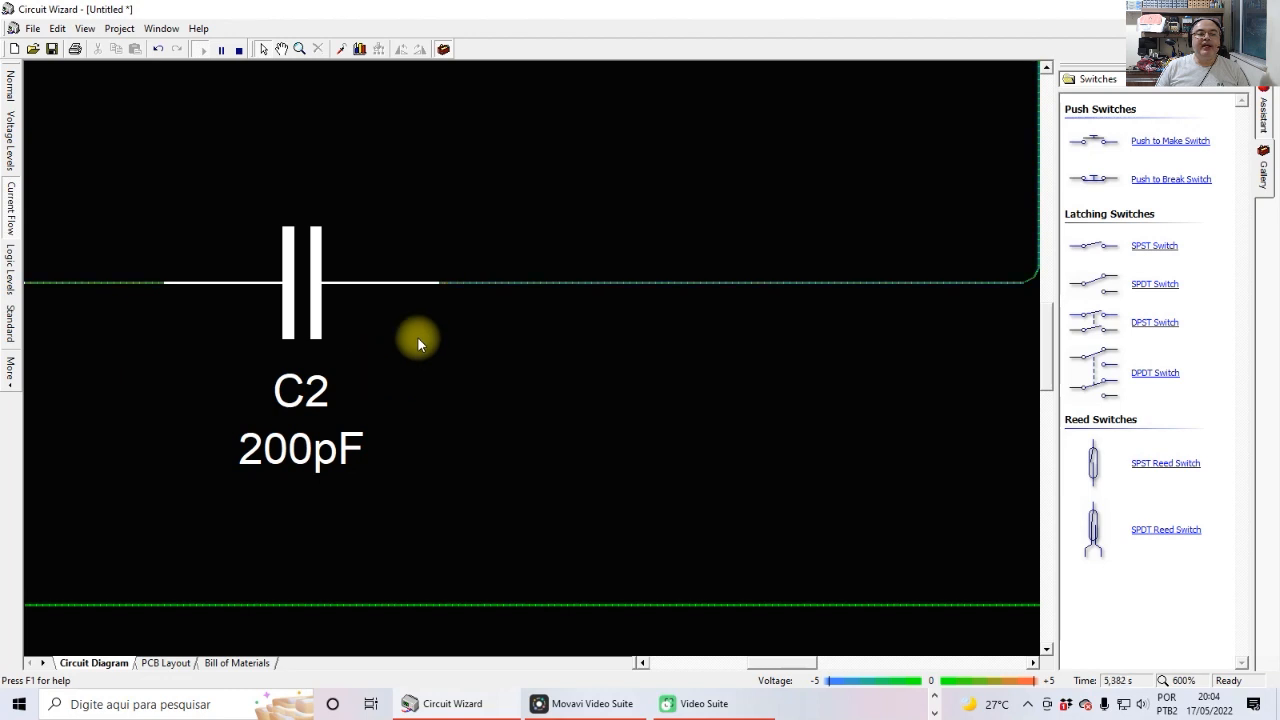
{"action": "scroll", "coordinate": [410, 320], "scroll_direction": "up", "scroll_amount": 2}
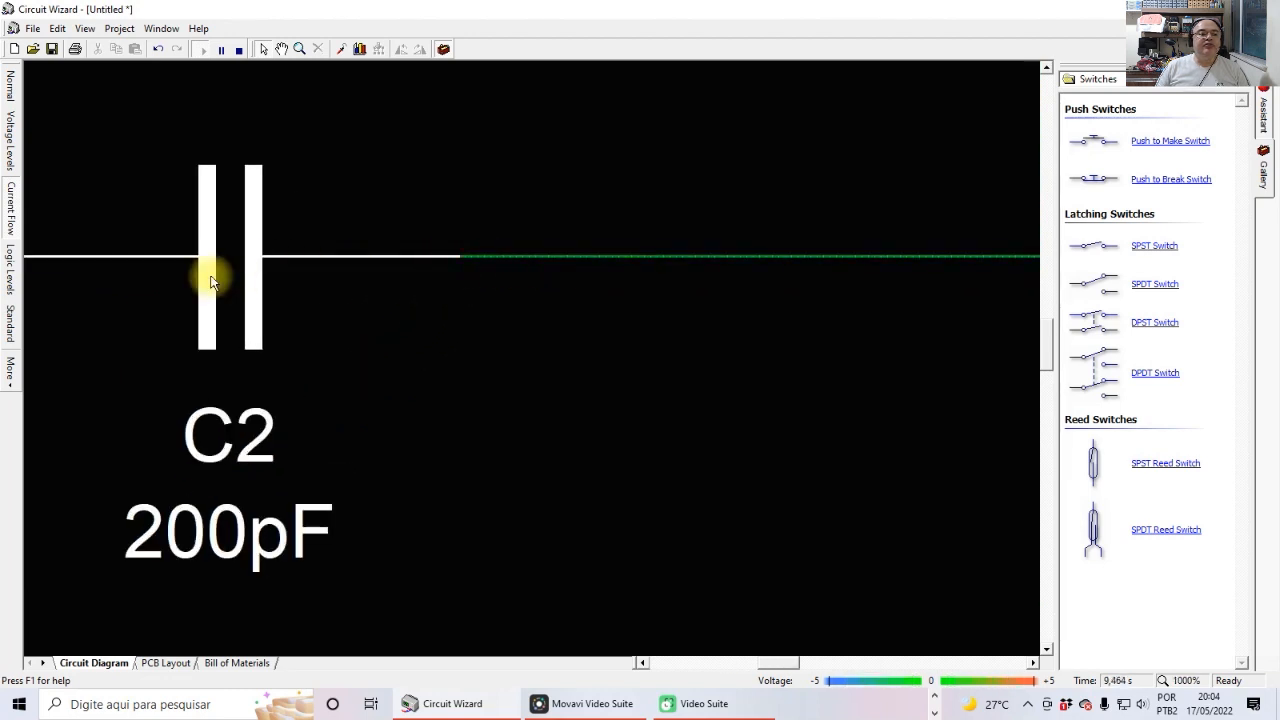
{"action": "scroll", "coordinate": [205, 277], "scroll_direction": "down", "scroll_amount": 2}
{"action": "scroll", "coordinate": [67, 280], "scroll_direction": "up", "scroll_amount": 2}
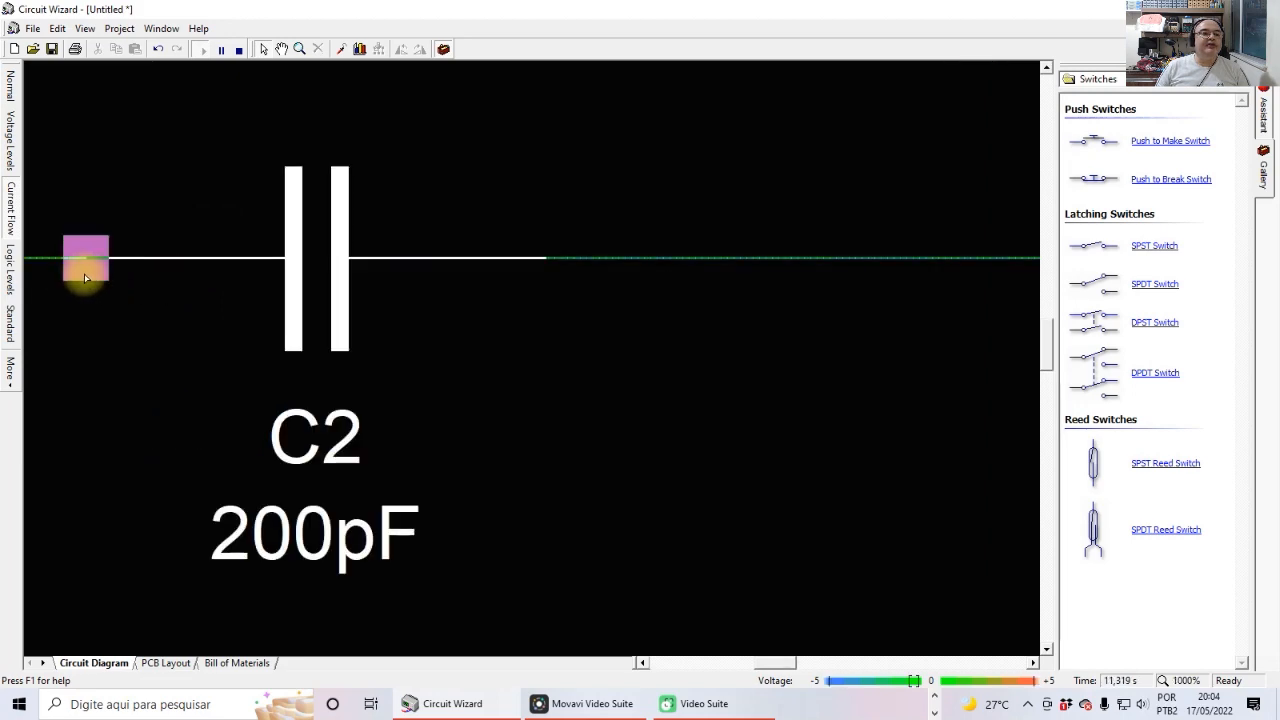
{"action": "scroll", "coordinate": [79, 274], "scroll_direction": "down", "scroll_amount": 6}
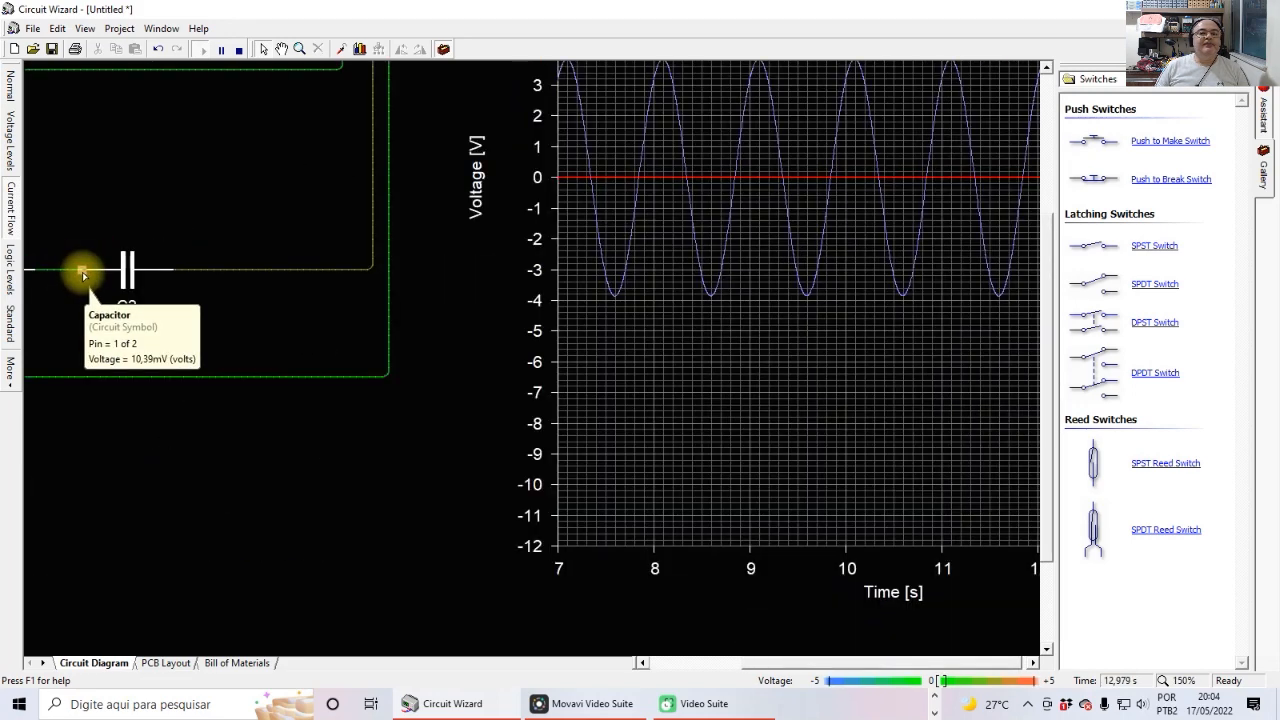
{"action": "scroll", "coordinate": [349, 354], "scroll_direction": "down", "scroll_amount": 3}
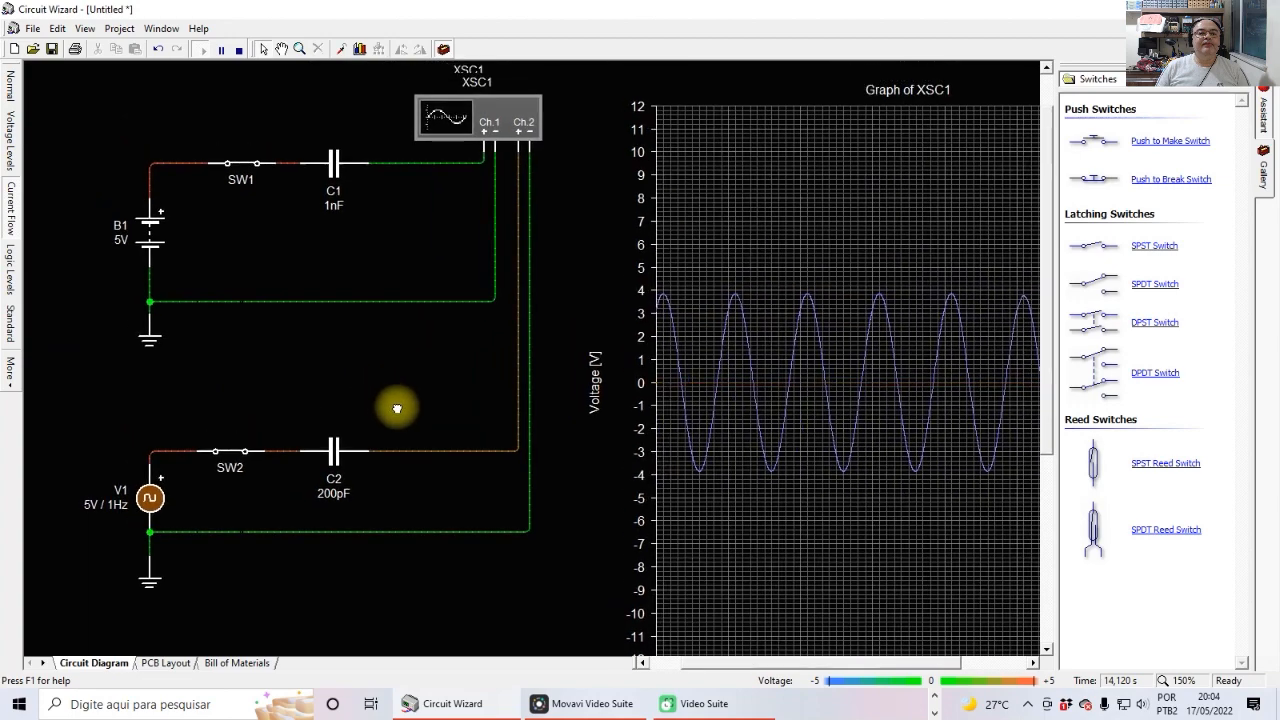
Toggle switch SW1 open and closed repeatedly to show the current flow around capacitor C1, leaving it closed
{"action": "scroll", "coordinate": [366, 171], "scroll_direction": "up", "scroll_amount": 3}
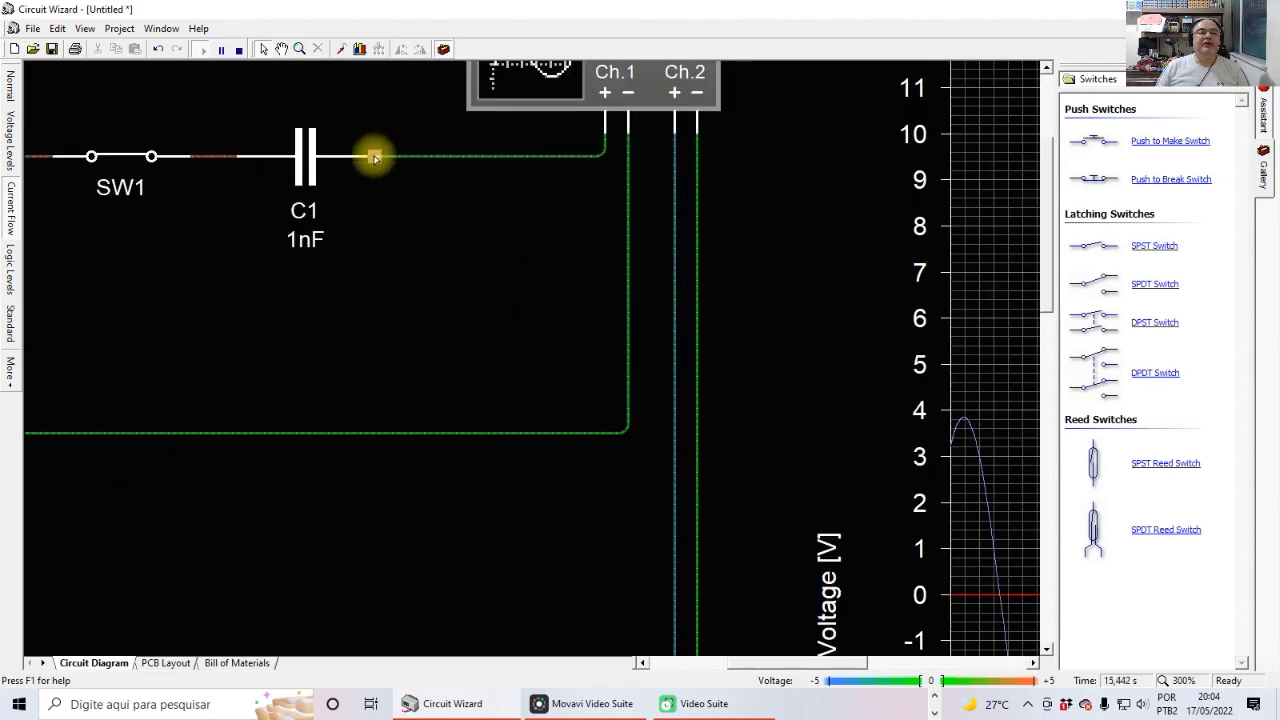
{"action": "left_click", "coordinate": [139, 159]}
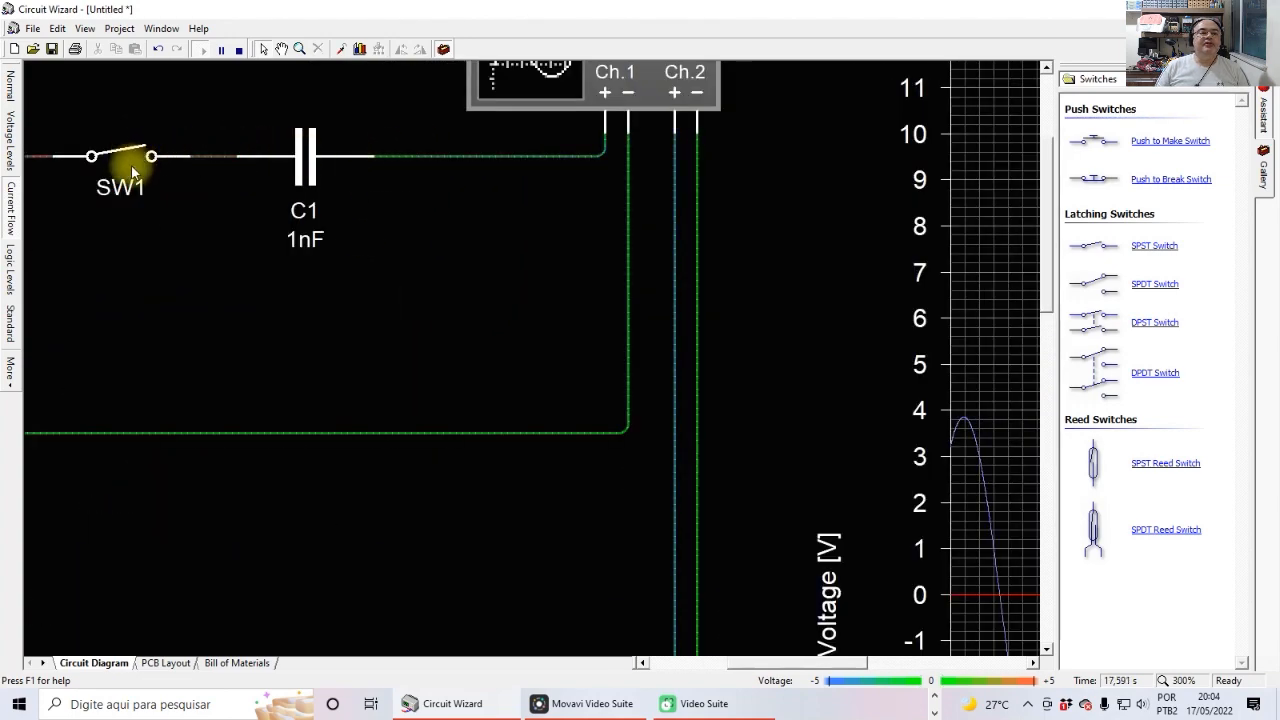
{"action": "left_click", "coordinate": [130, 157]}
{"action": "left_click", "coordinate": [130, 157]}
{"action": "left_click", "coordinate": [130, 157]}
{"action": "left_click", "coordinate": [130, 157]}
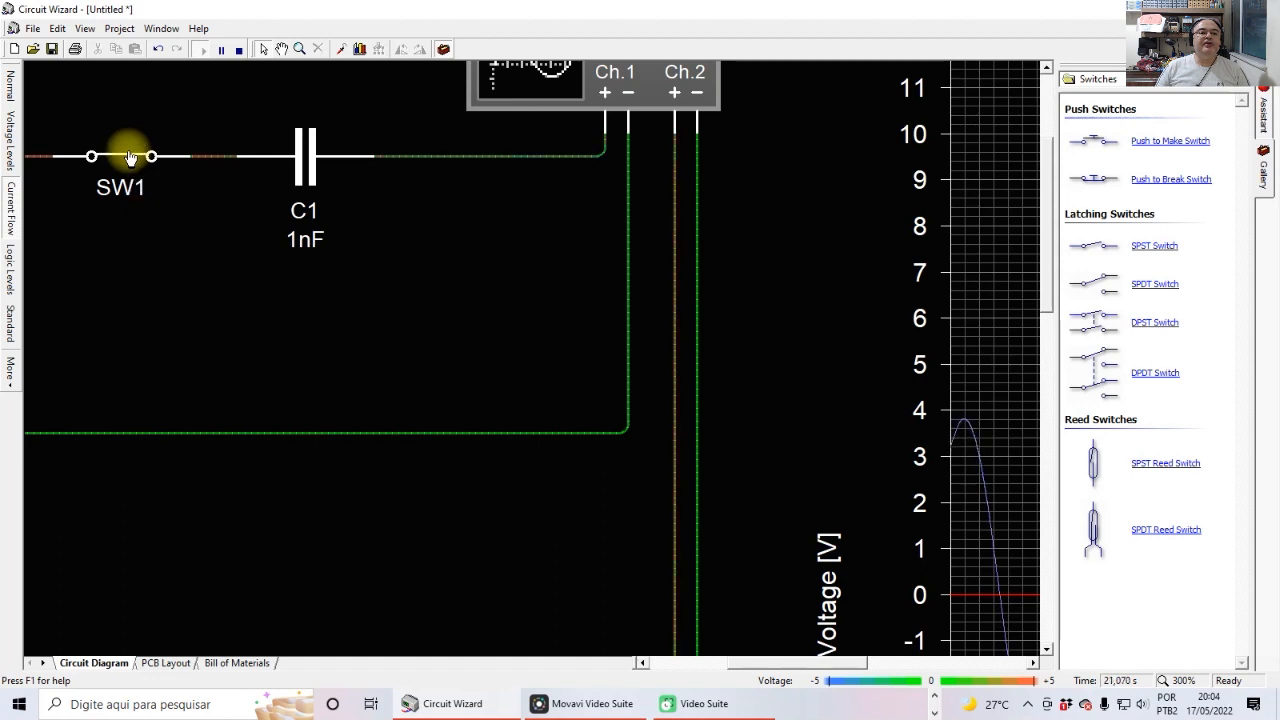
{"action": "left_click", "coordinate": [130, 157]}
{"action": "left_click", "coordinate": [130, 158]}
{"action": "left_click", "coordinate": [130, 158]}
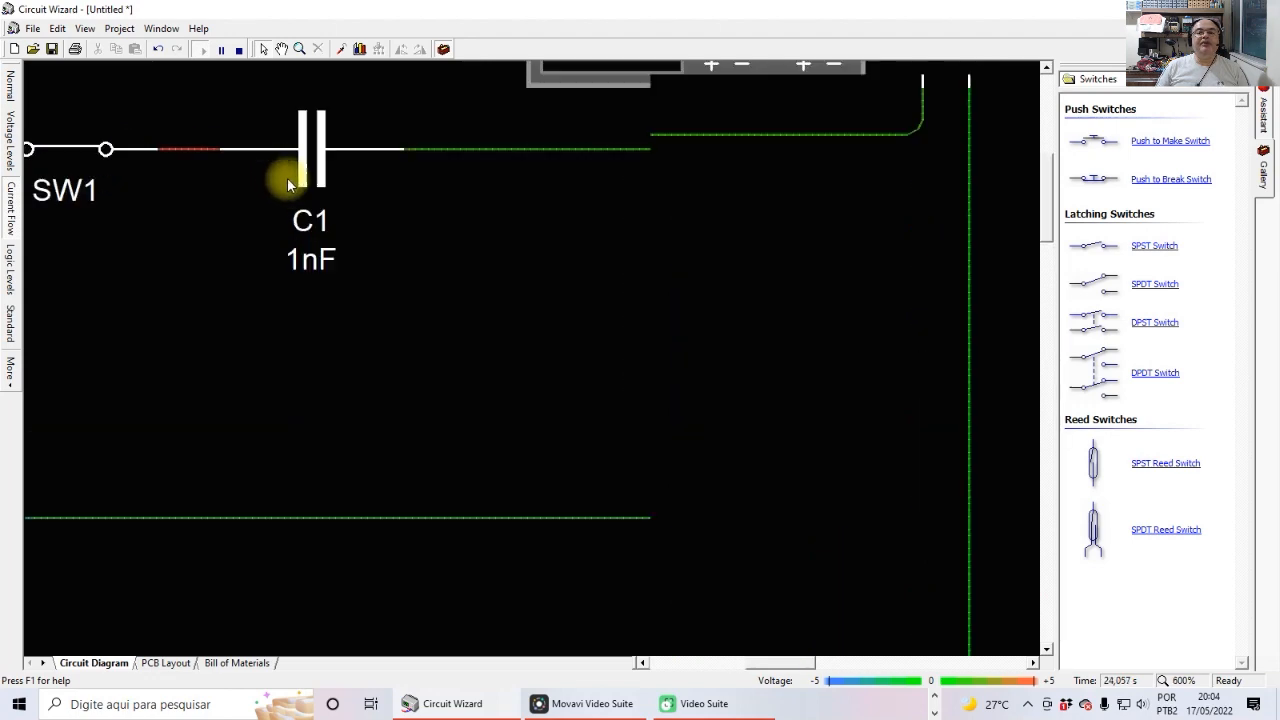
Bring both circuits and the graph back into view and restore the Normal display style
{"action": "scroll", "coordinate": [398, 184], "scroll_direction": "down", "scroll_amount": 2}
{"action": "scroll", "coordinate": [734, 330], "scroll_direction": "down", "scroll_amount": 2}
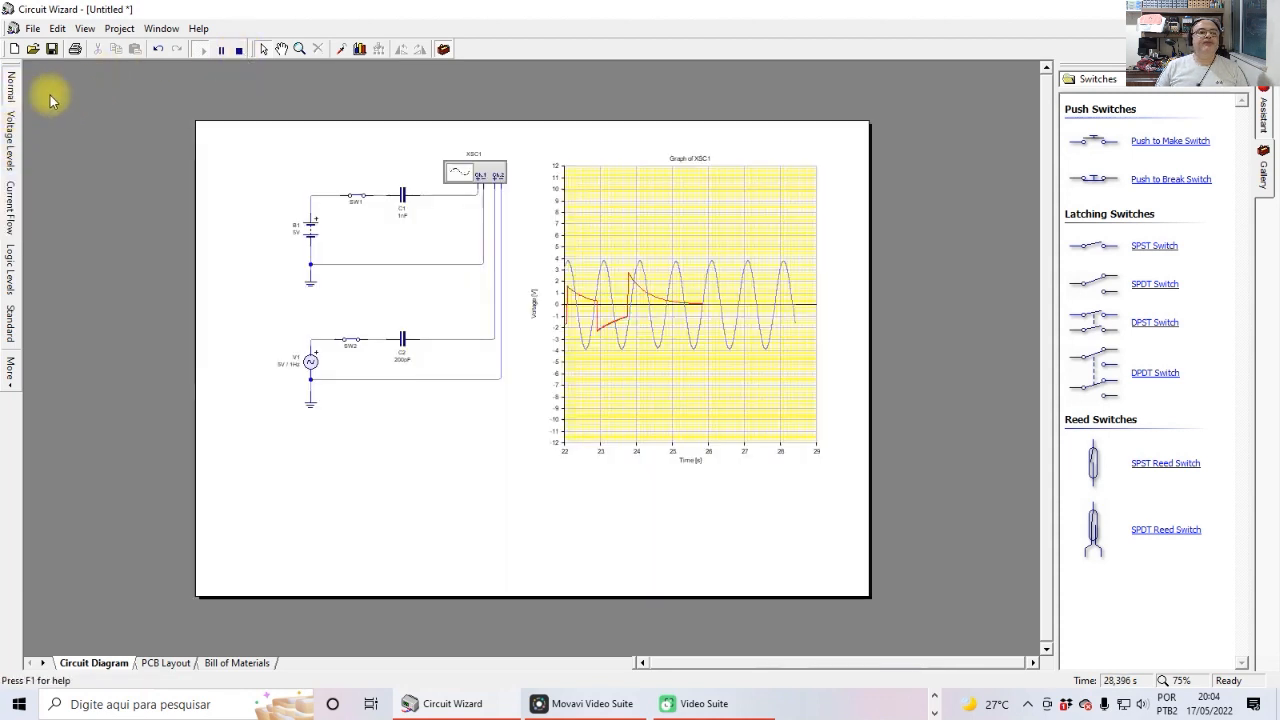
{"action": "left_click", "coordinate": [10, 86]}
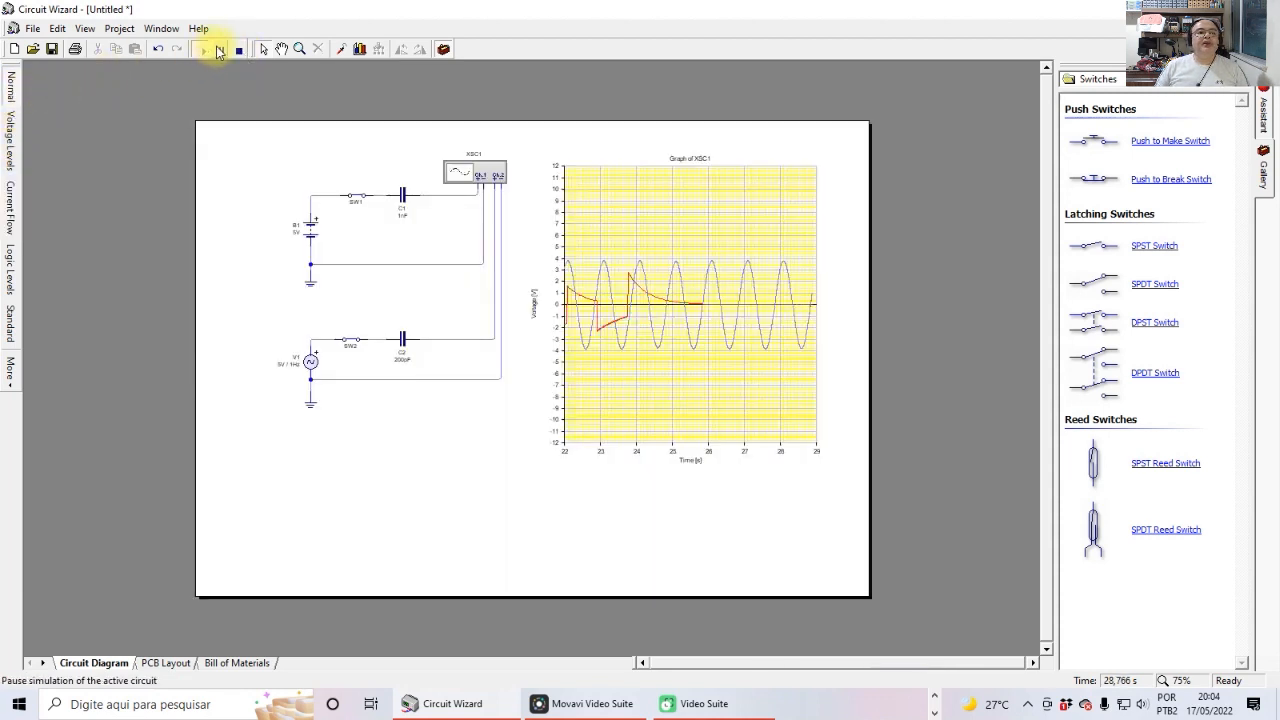
Open switch SW2 and stop the simulation, rerun it to open SW1, and stop it again
{"action": "left_click", "coordinate": [355, 343]}
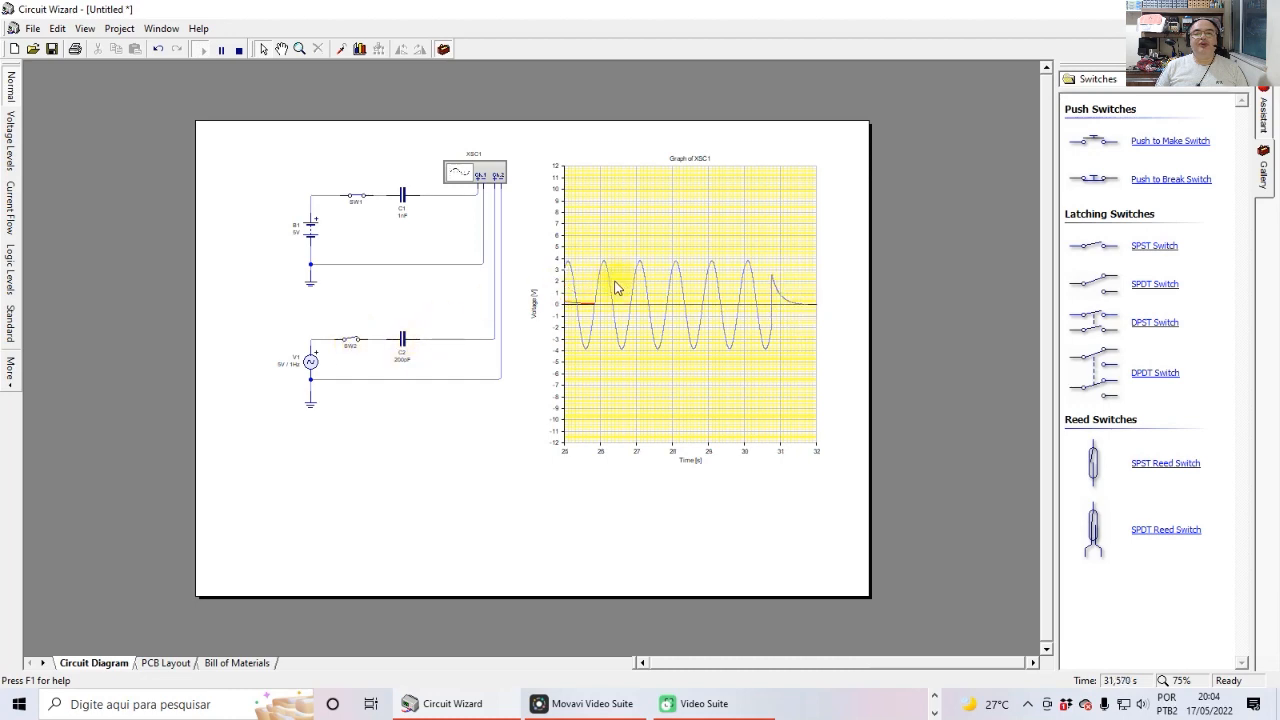
{"action": "left_click", "coordinate": [240, 51]}
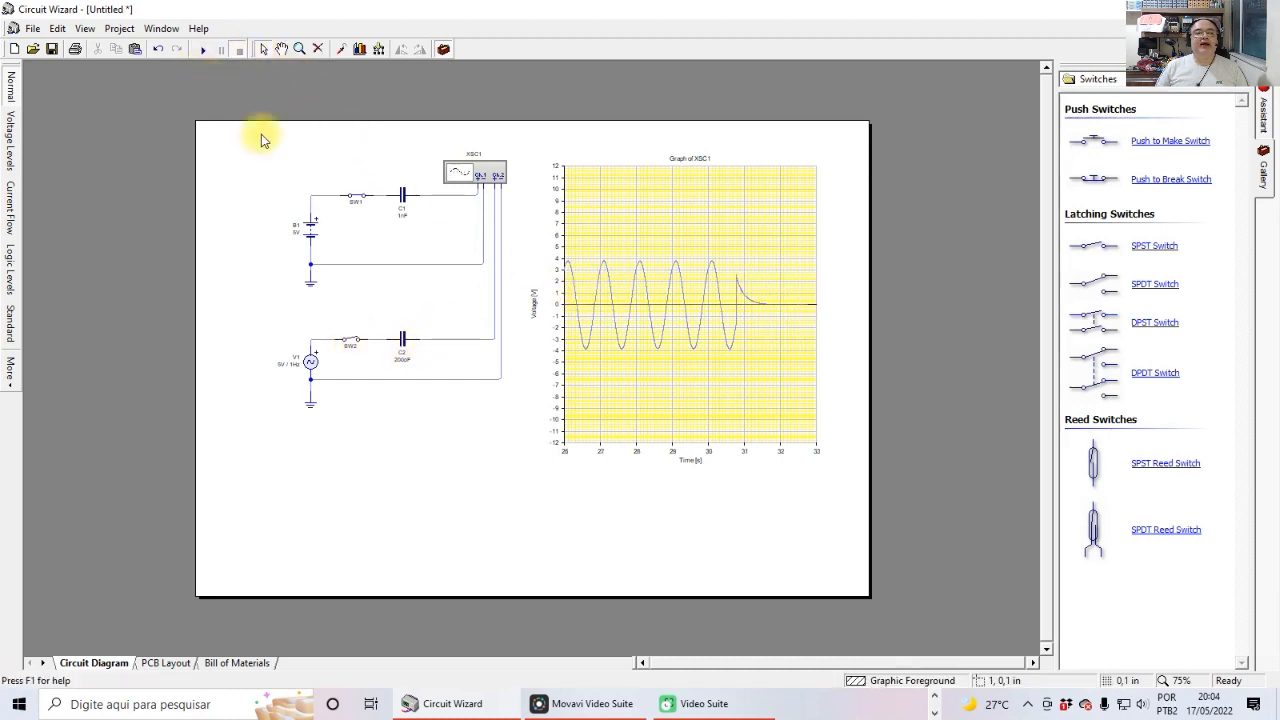
{"action": "left_click", "coordinate": [355, 195]}
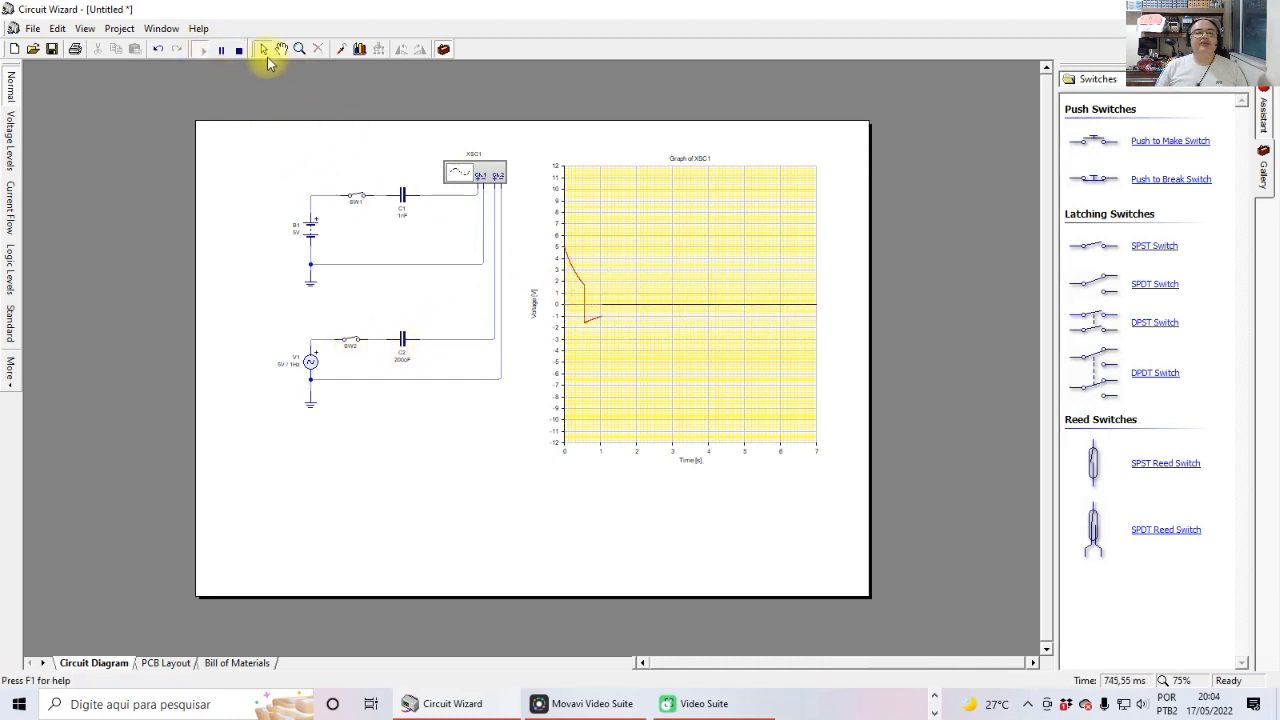
{"action": "left_click", "coordinate": [240, 50]}
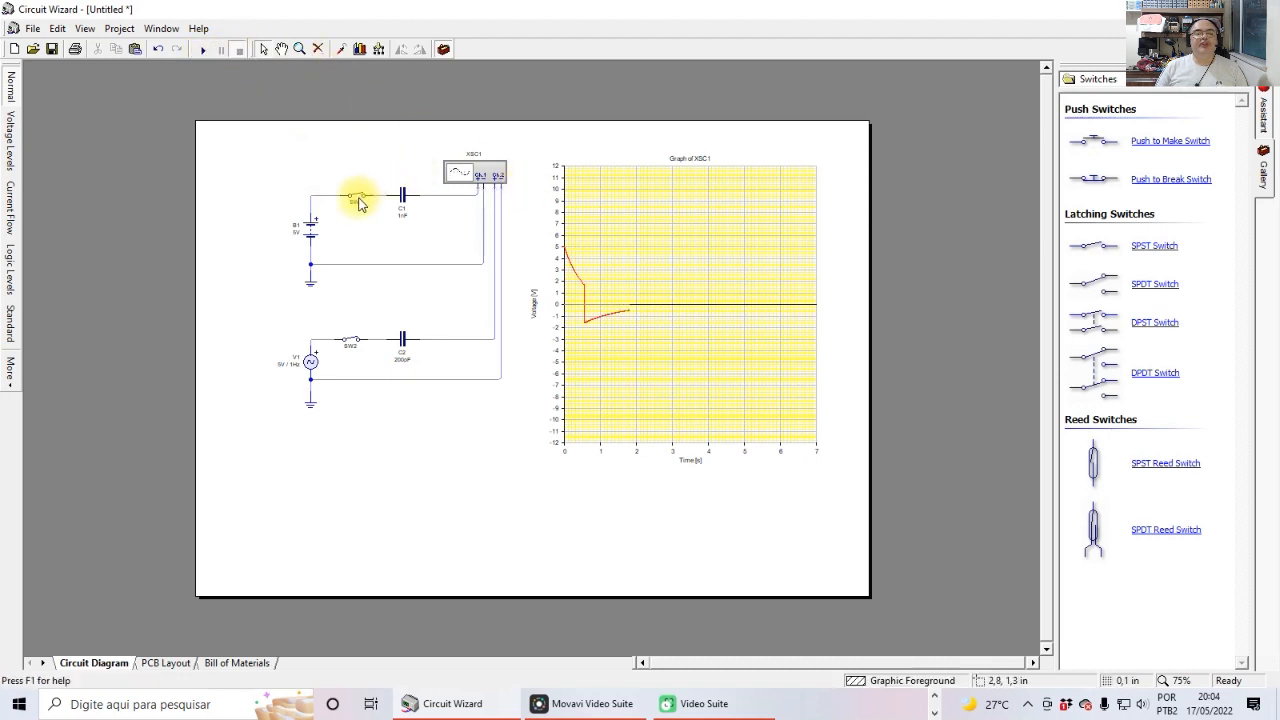
Run the simulation with both switches open, toggle SW1 repeatedly to plot C1's pulses, leave SW1 closed, and stop the run
{"action": "left_click", "coordinate": [204, 50]}
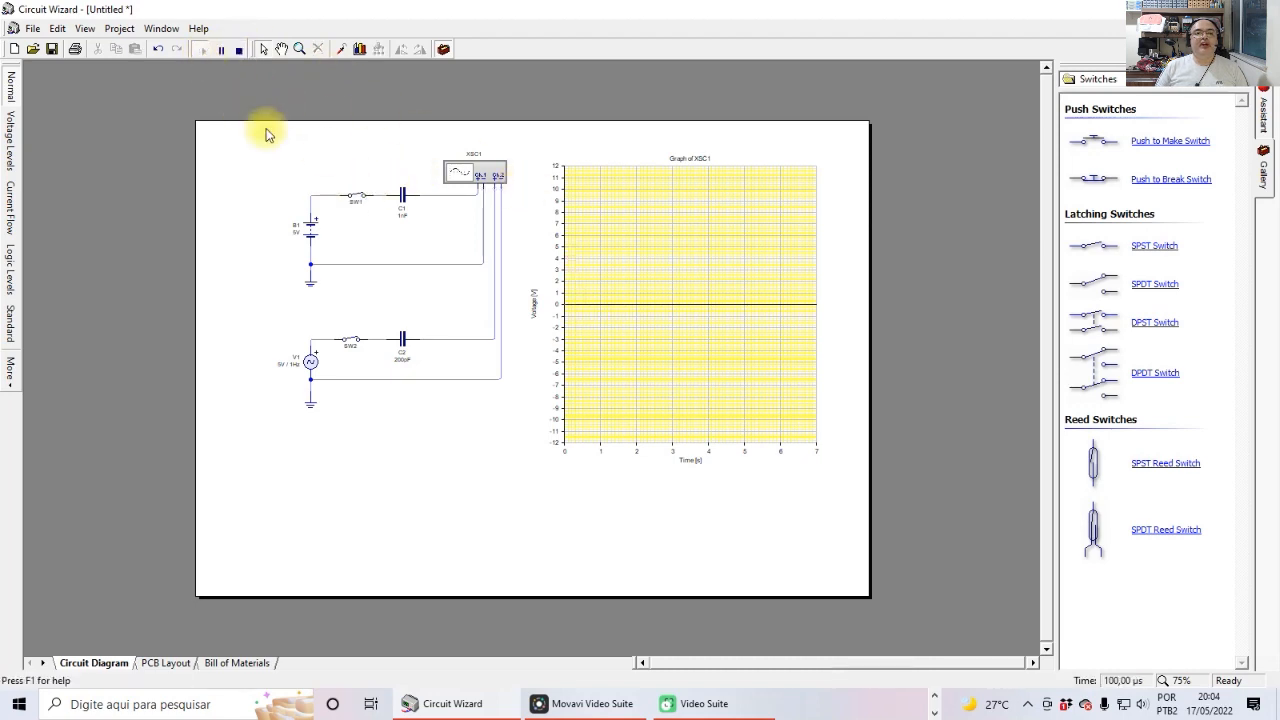
{"action": "left_click", "coordinate": [358, 197]}
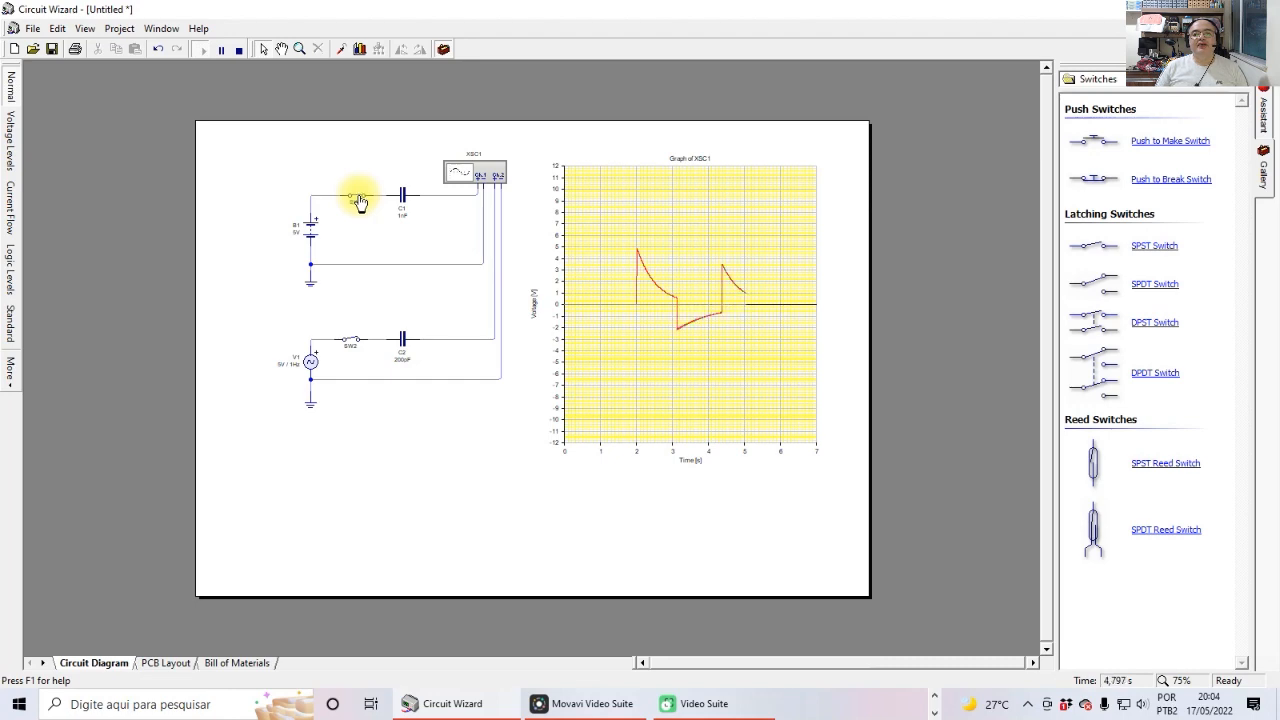
{"action": "left_click", "coordinate": [361, 202]}
{"action": "left_click", "coordinate": [361, 202]}
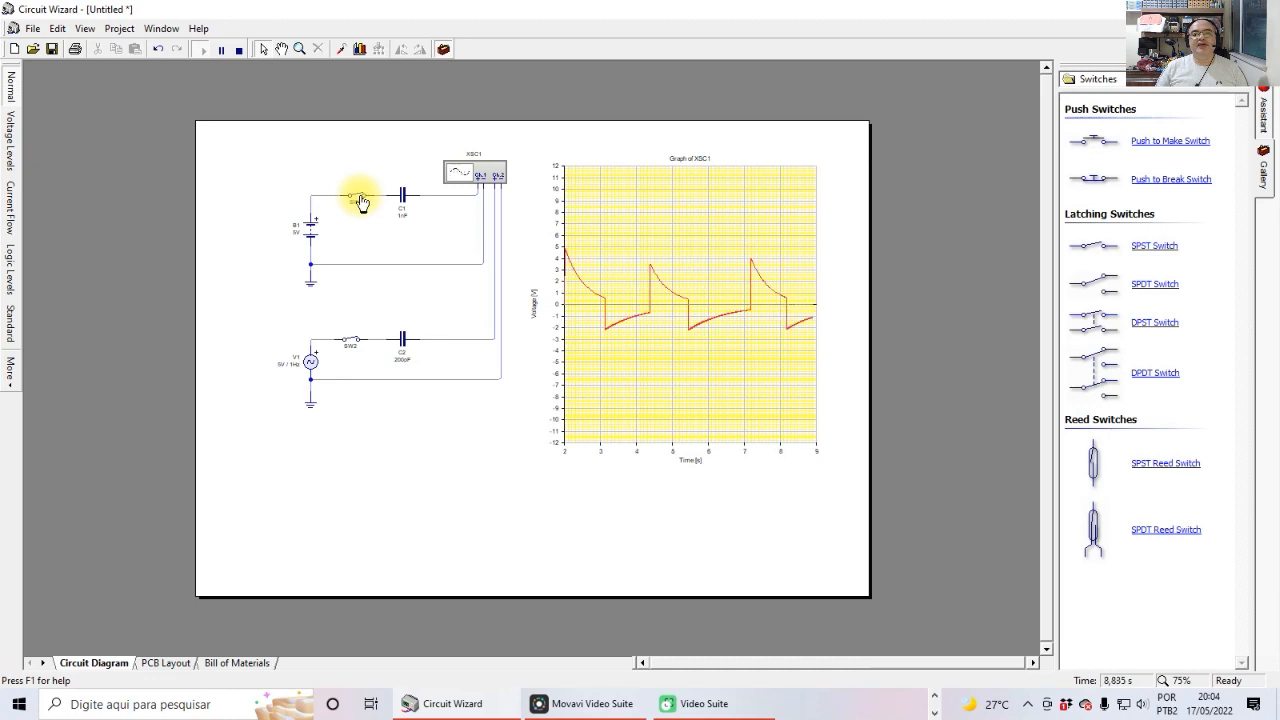
{"action": "left_click", "coordinate": [361, 202]}
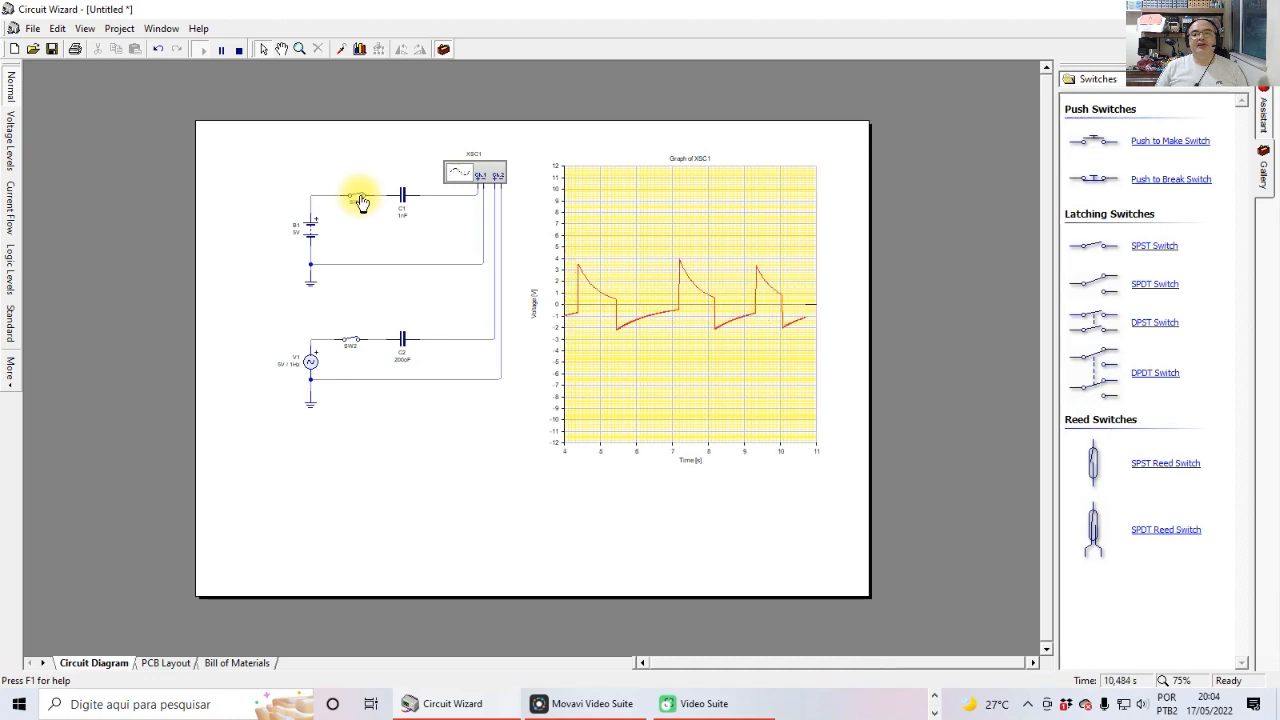
{"action": "left_click", "coordinate": [358, 202]}
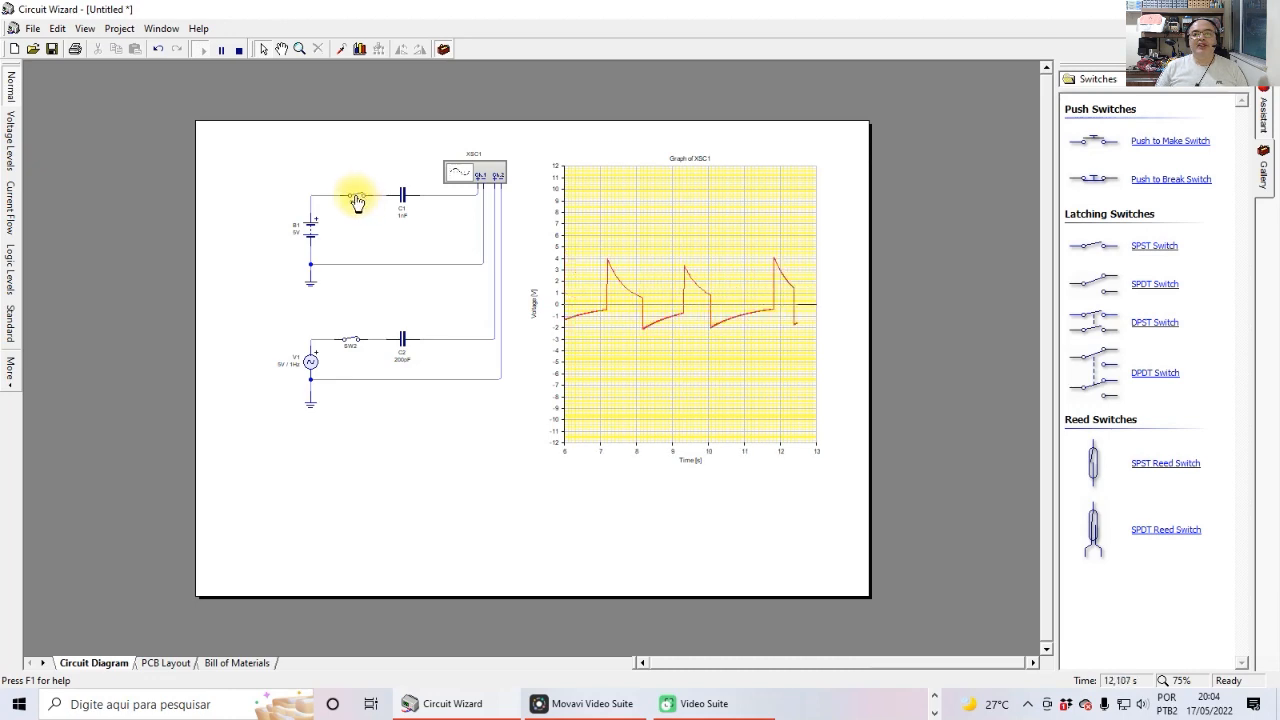
{"action": "left_click", "coordinate": [358, 202]}
{"action": "left_click", "coordinate": [358, 202]}
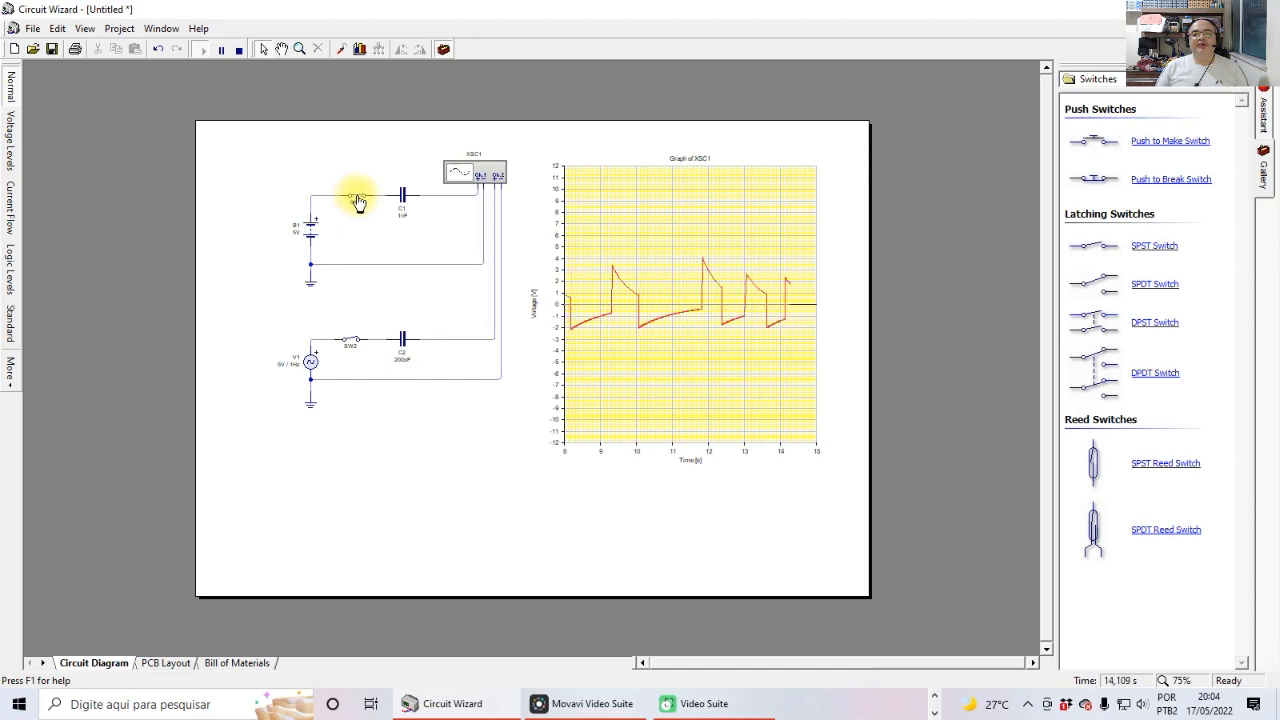
{"action": "left_click", "coordinate": [360, 202]}
{"action": "left_click", "coordinate": [360, 202]}
{"action": "left_click", "coordinate": [361, 203]}
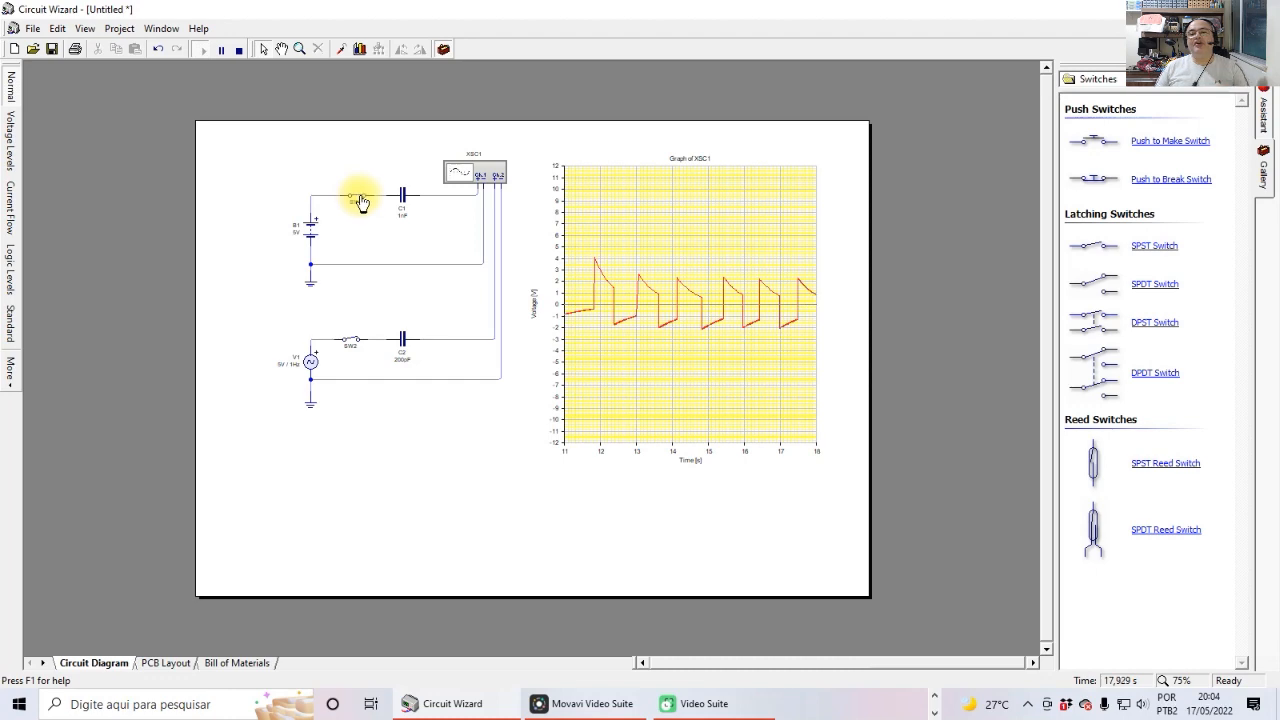
{"action": "left_click", "coordinate": [361, 203]}
{"action": "left_click", "coordinate": [361, 203]}
{"action": "left_click", "coordinate": [361, 203]}
{"action": "left_click", "coordinate": [361, 203]}
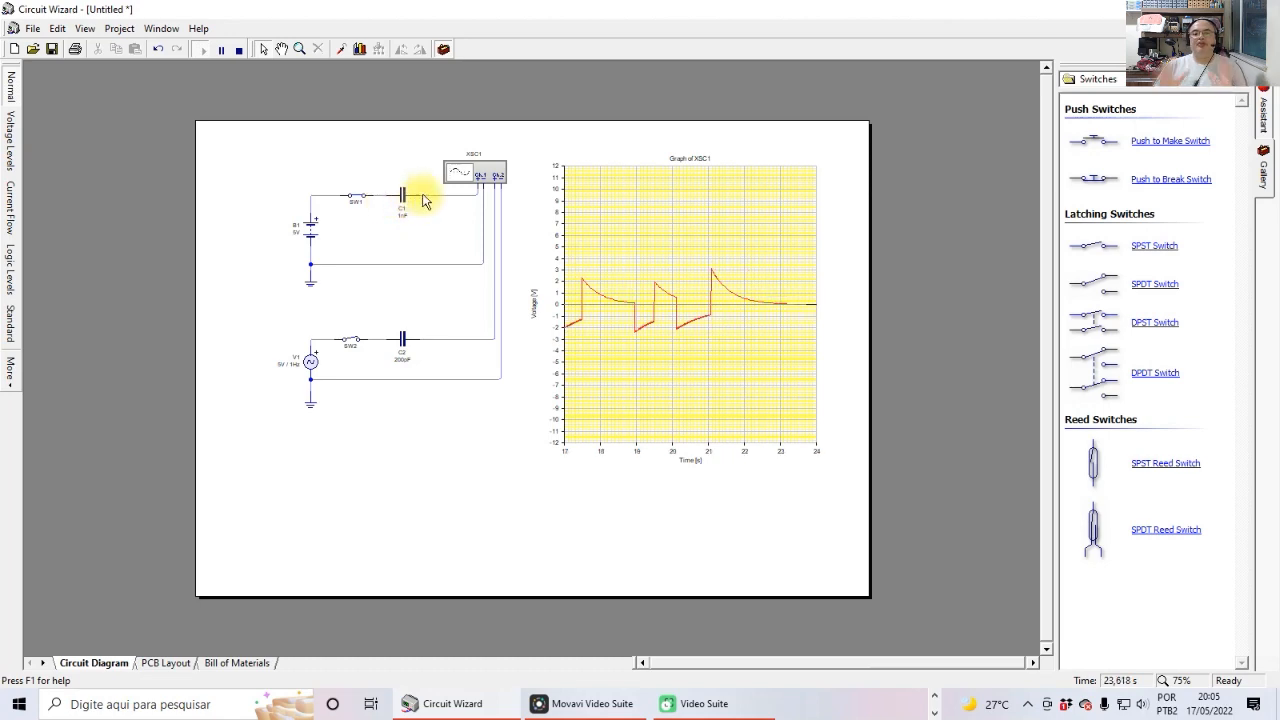
{"action": "mouse_move", "coordinate": [423, 200]}
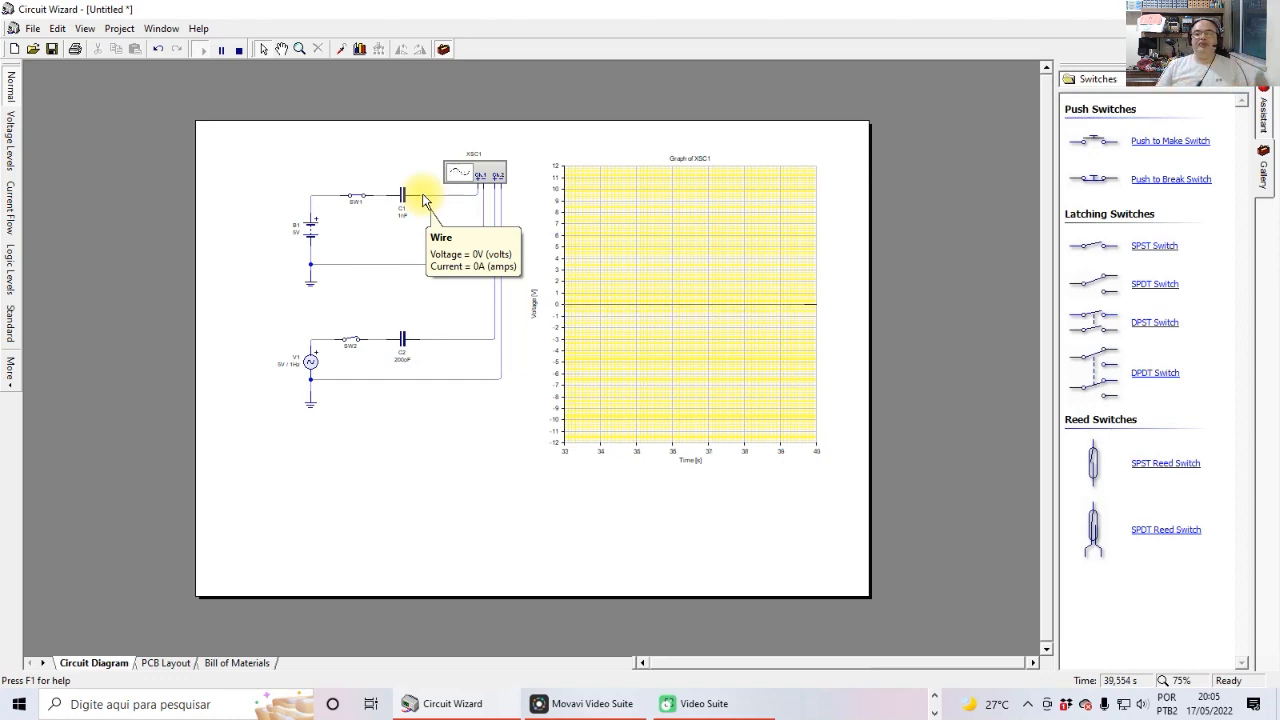
{"action": "left_click", "coordinate": [240, 50]}
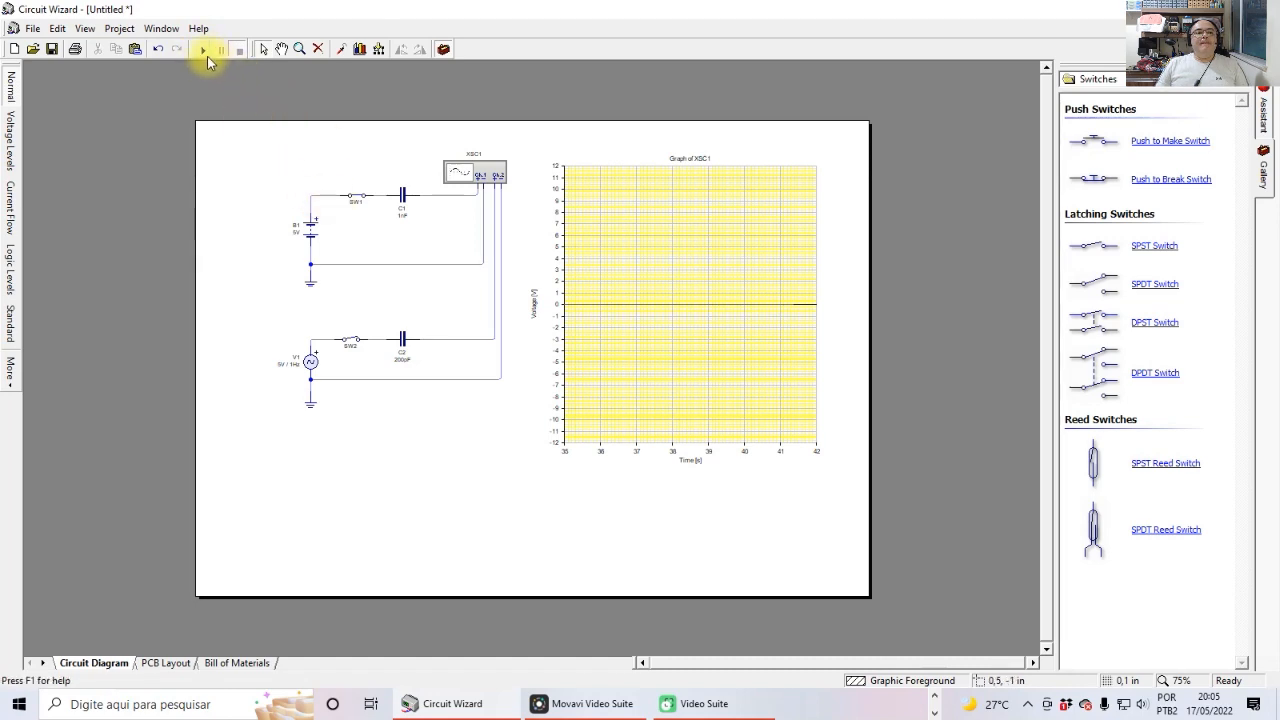
Run the simulation with SW1 closed, open SW1 to plot C1's response, and stop the run
{"action": "left_click", "coordinate": [356, 195]}
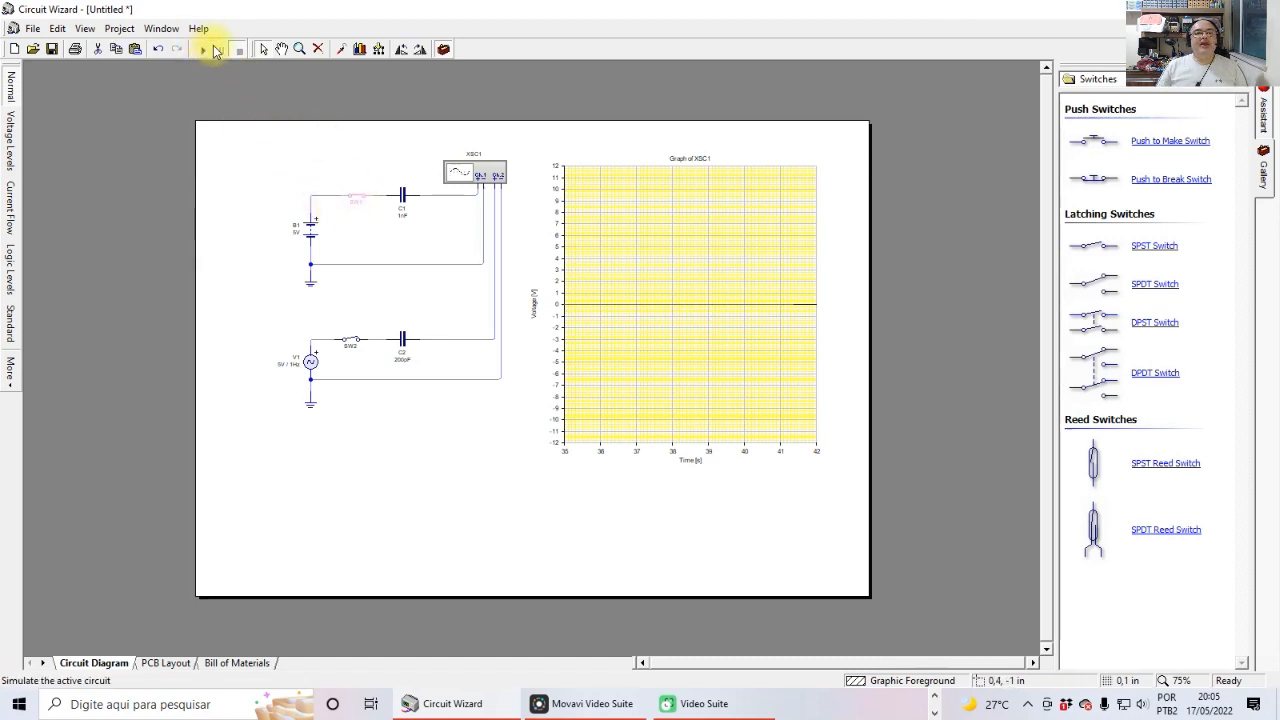
{"action": "left_click", "coordinate": [205, 49]}
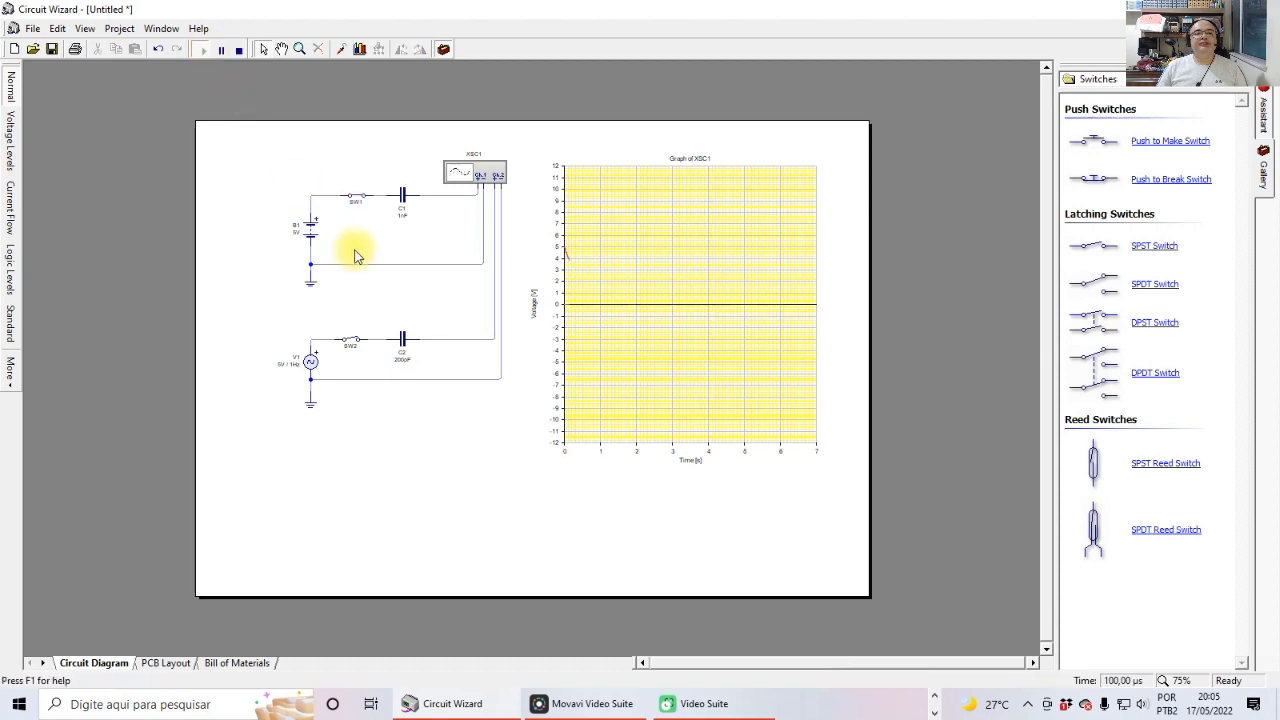
{"action": "left_click", "coordinate": [354, 197]}
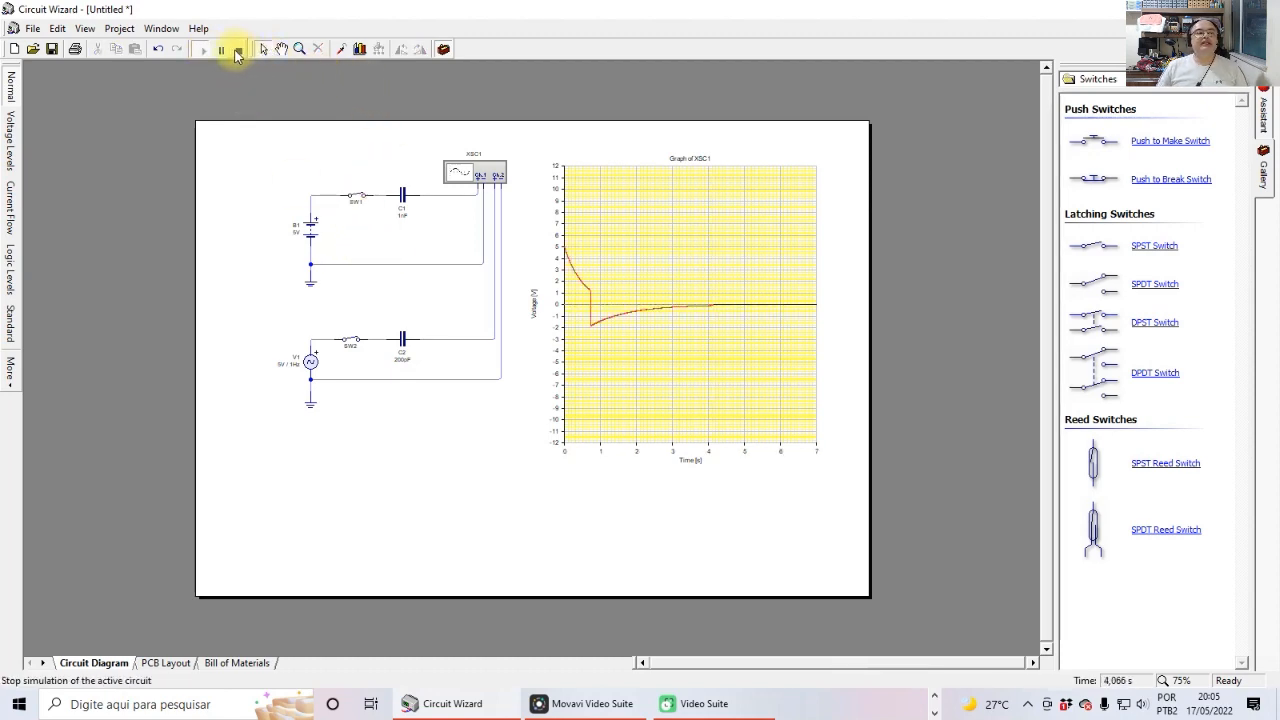
{"action": "left_click", "coordinate": [239, 49]}
Run the simulation from the start with both switches open, closing first SW1 and then SW2
{"action": "left_click", "coordinate": [205, 49]}
{"action": "left_click", "coordinate": [356, 196]}
{"action": "left_click", "coordinate": [352, 340]}
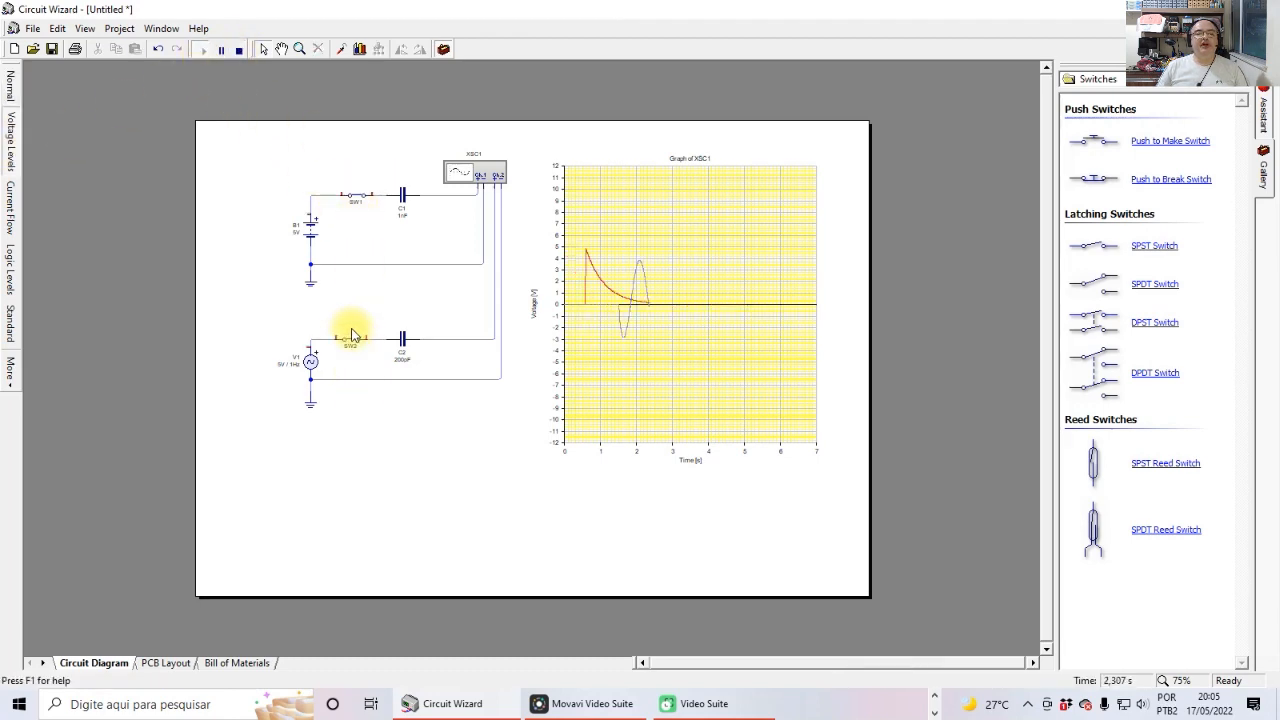
Examine the live voltages at both SW2 pins, the output lead of C2, and the SW1 pin facing C1
{"action": "scroll", "coordinate": [349, 334], "scroll_direction": "up", "scroll_amount": 4}
{"action": "mouse_move", "coordinate": [230, 372]}
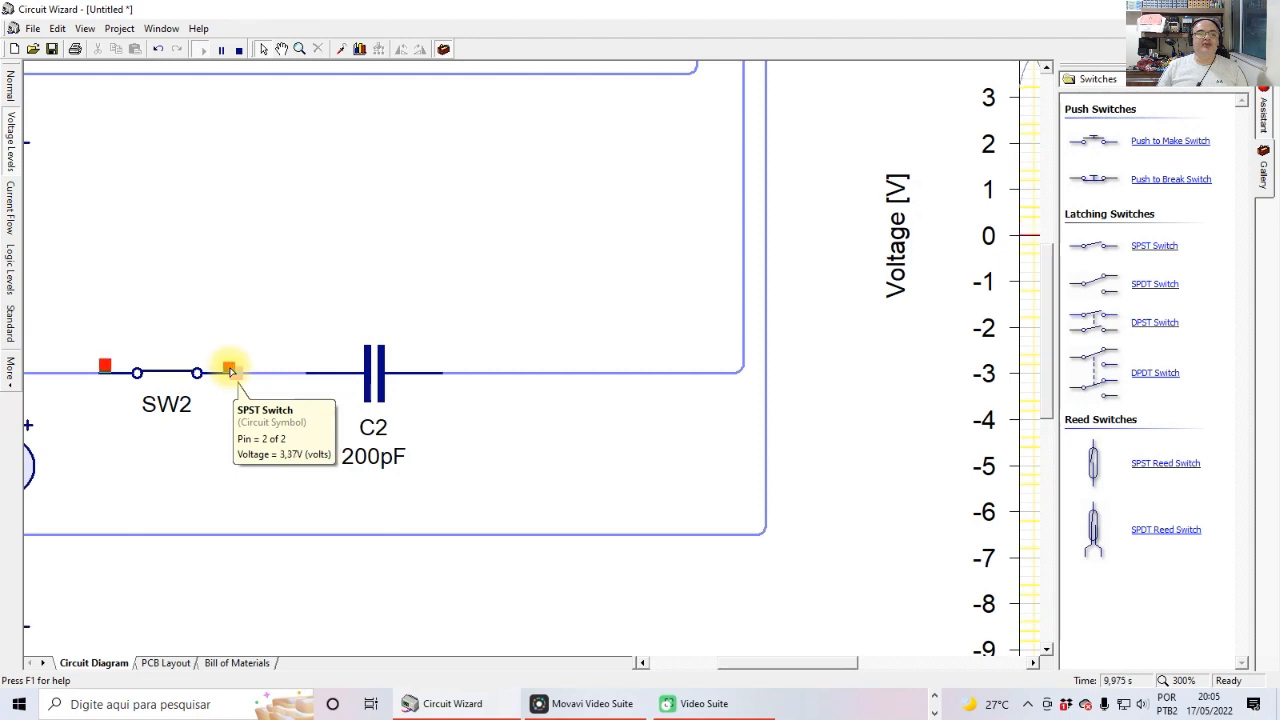
{"action": "mouse_move", "coordinate": [106, 371]}
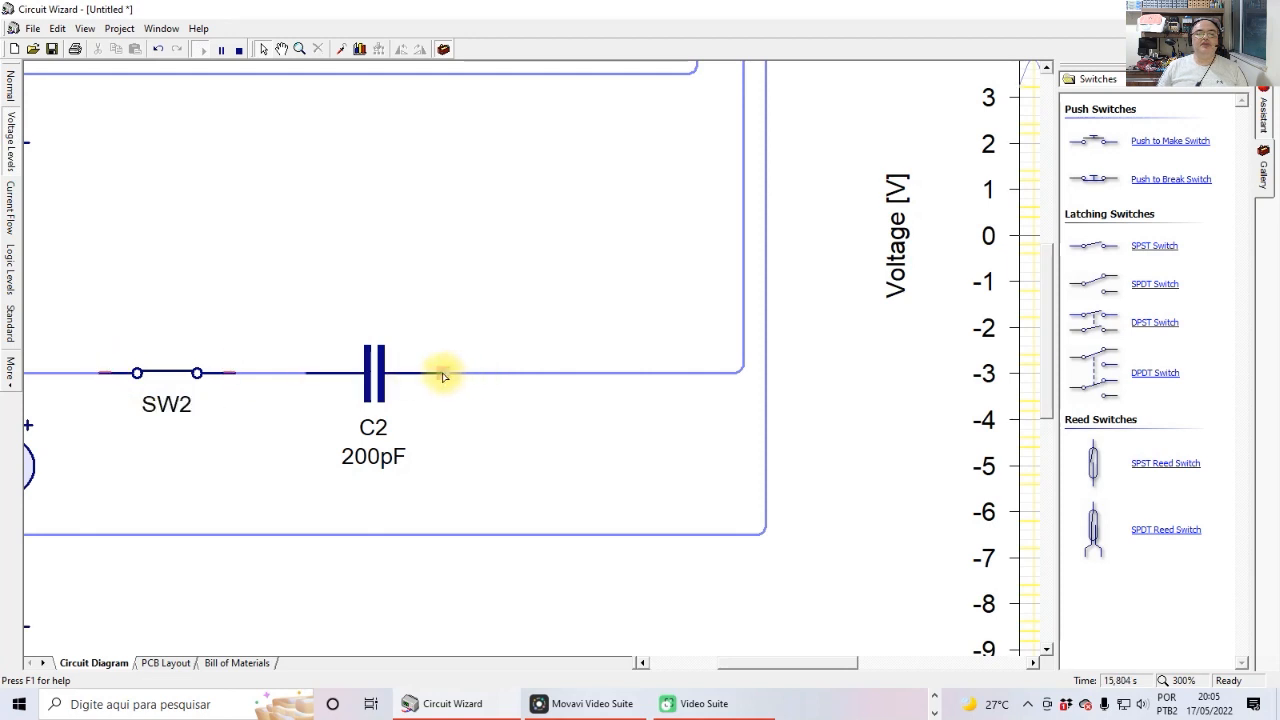
{"action": "scroll", "coordinate": [320, 375], "scroll_direction": "down", "scroll_amount": 2}
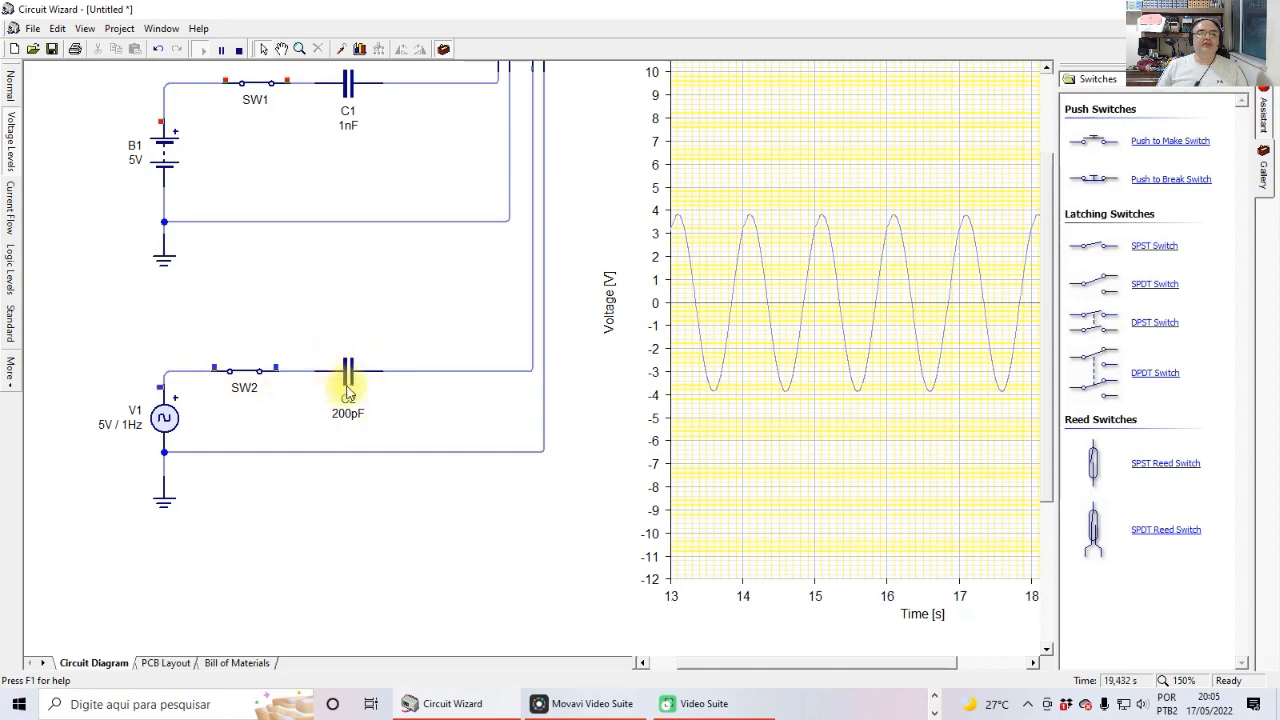
{"action": "scroll", "coordinate": [257, 220], "scroll_direction": "up", "scroll_amount": 2}
{"action": "scroll", "coordinate": [270, 190], "scroll_direction": "down", "scroll_amount": 2}
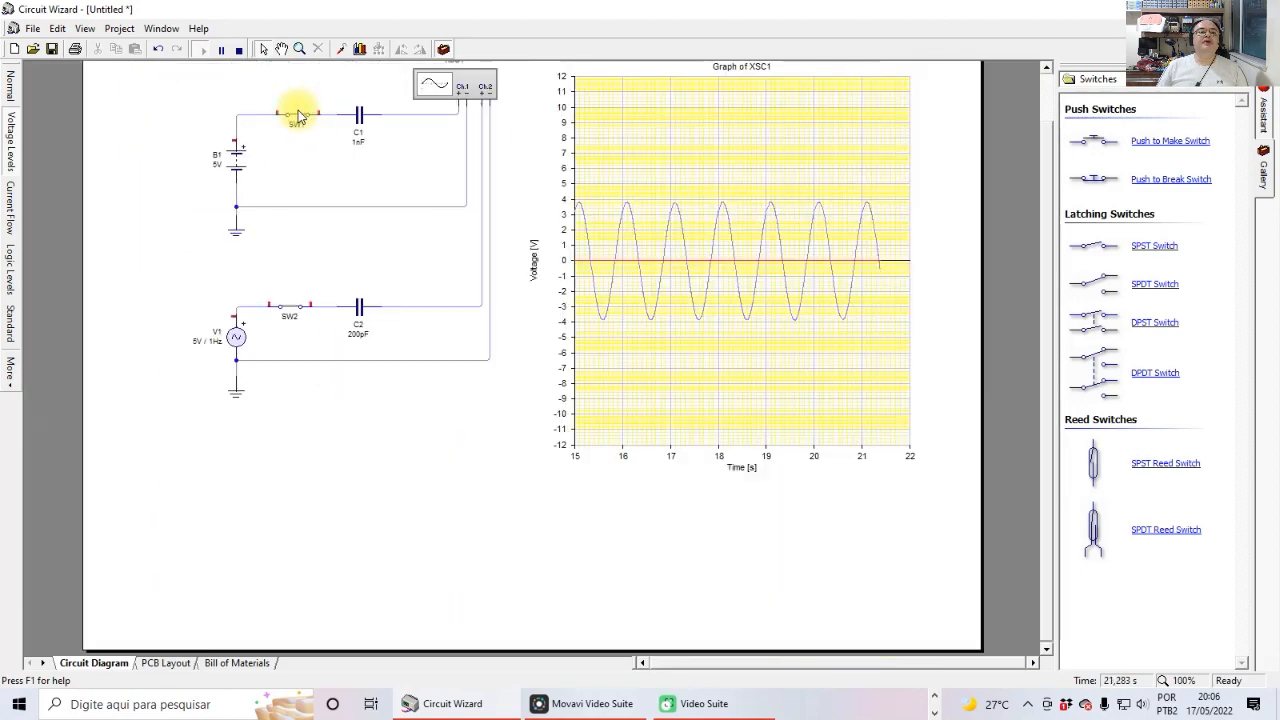
{"action": "scroll", "coordinate": [317, 113], "scroll_direction": "up", "scroll_amount": 2}
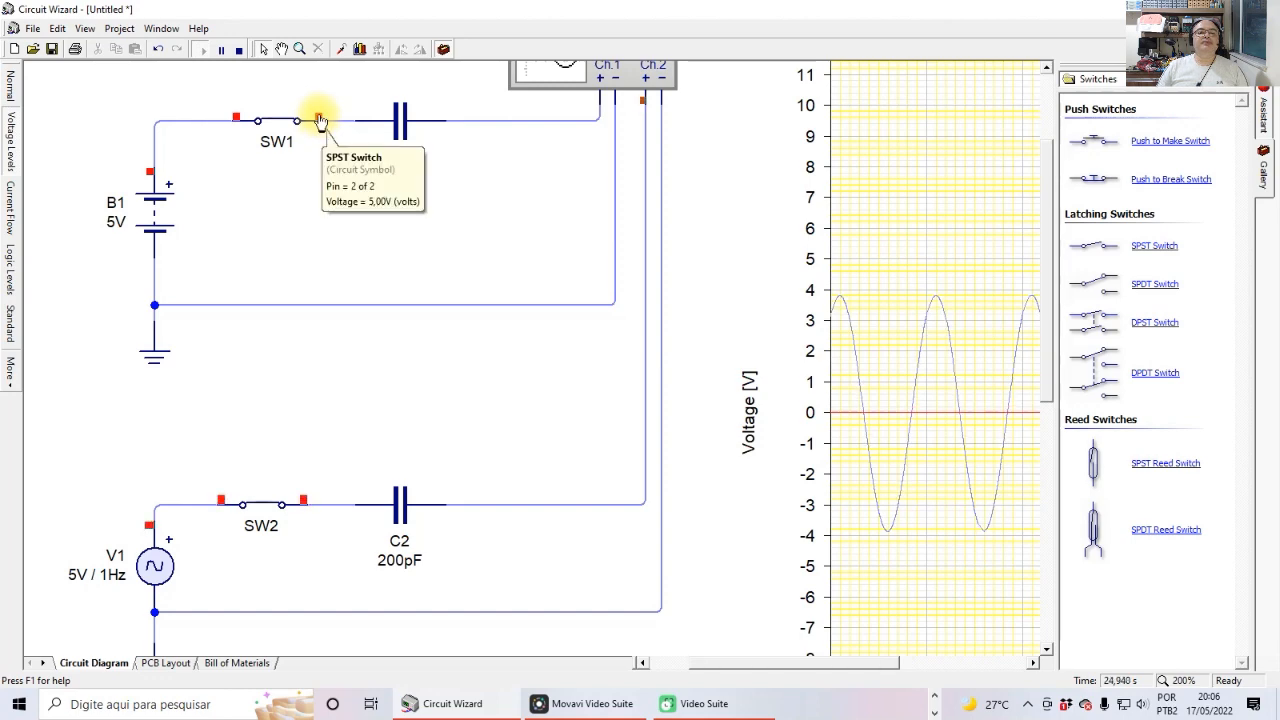
{"action": "scroll", "coordinate": [318, 122], "scroll_direction": "down", "scroll_amount": 2}
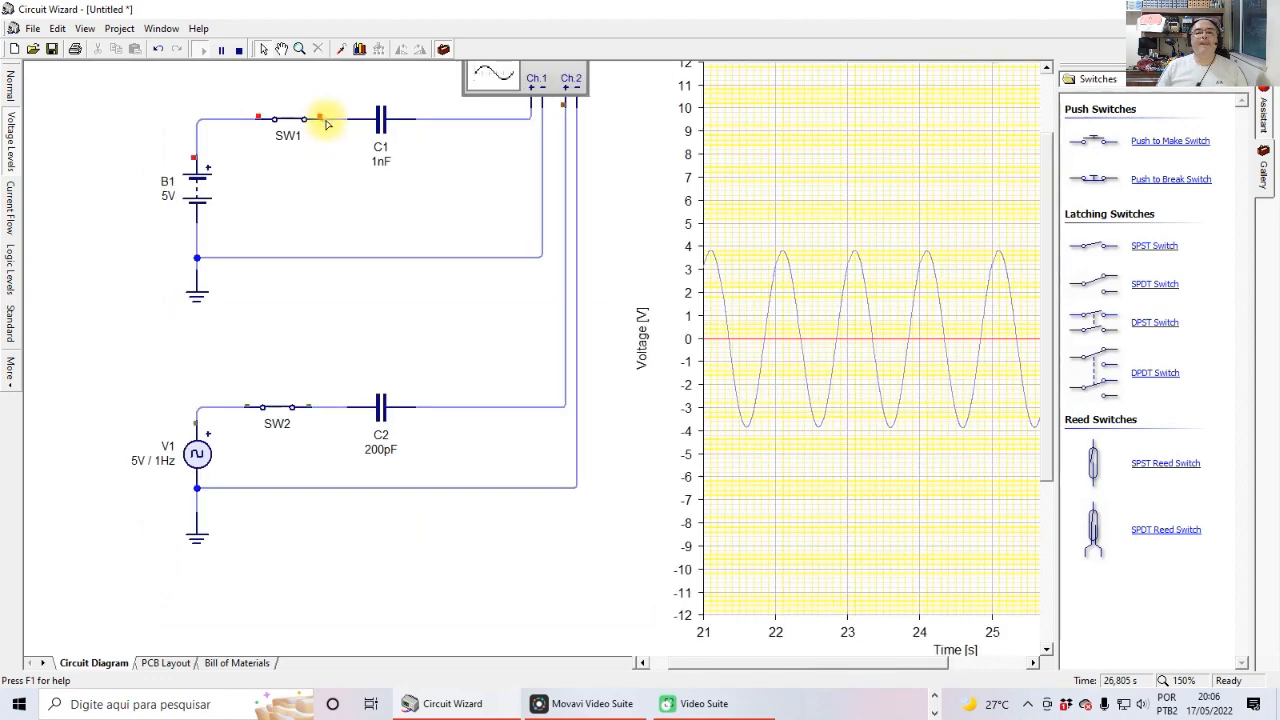